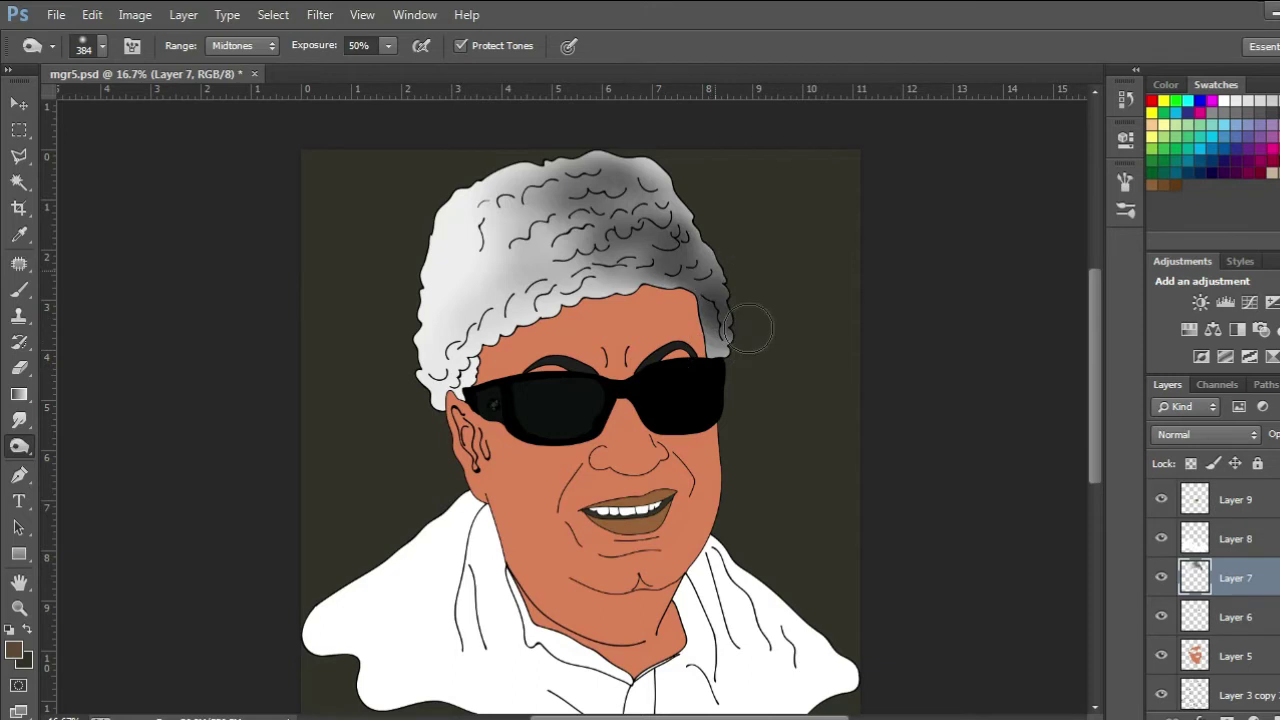
Deepen the shading on both sides of the white fur hat on Layer 7 with a 384 px Burn brush, undoing unwanted strokes
mouse_move(650, 256)
mouse_down()
mouse_move(584, 270)
mouse_move(640, 185)
mouse_up()
key(ctrl+z)
mouse_move(715, 338)
mouse_down()
mouse_move(722, 351)
mouse_move(712, 250)
mouse_up()
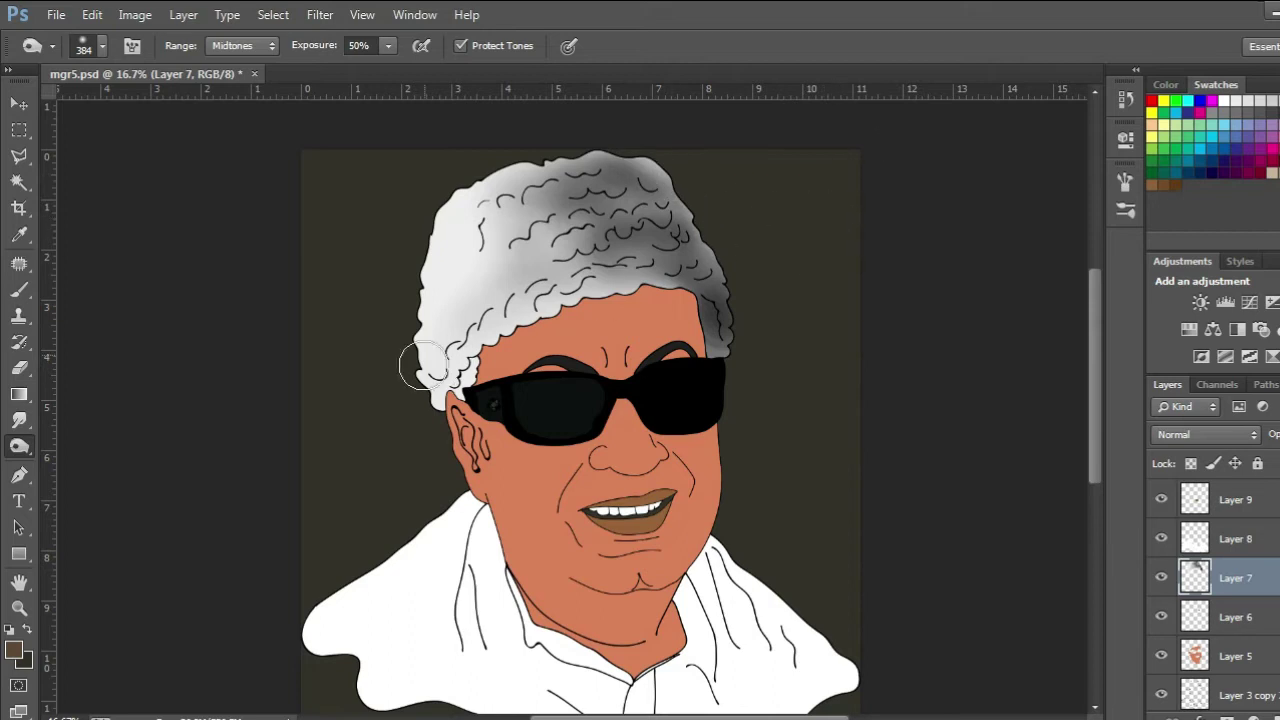
mouse_move(514, 292)
mouse_down()
mouse_move(443, 363)
mouse_move(459, 285)
mouse_up()
key(ctrl+z)
Darken the neck, the forehead under the hat, and the cheeks on Layer 5 using the Burn tool
click(1232, 652)
mouse_move(600, 618)
mouse_down()
mouse_move(670, 632)
mouse_move(609, 650)
mouse_move(670, 627)
mouse_move(584, 625)
mouse_up()
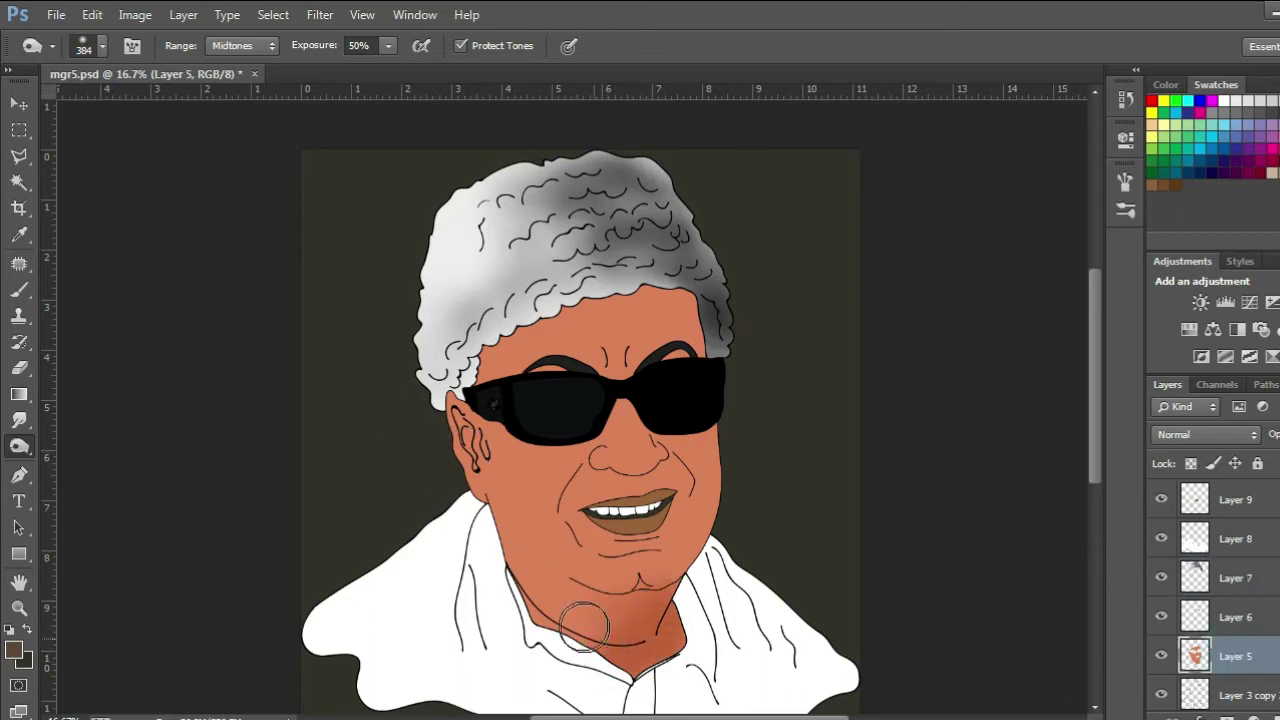
mouse_move(491, 354)
mouse_down()
mouse_move(527, 363)
mouse_move(679, 319)
mouse_move(600, 292)
mouse_move(703, 297)
mouse_move(677, 277)
mouse_move(622, 290)
mouse_move(697, 314)
mouse_up()
mouse_move(680, 530)
mouse_down()
mouse_move(567, 547)
mouse_move(500, 519)
mouse_move(601, 569)
mouse_move(506, 437)
mouse_move(593, 577)
mouse_move(550, 525)
mouse_up()
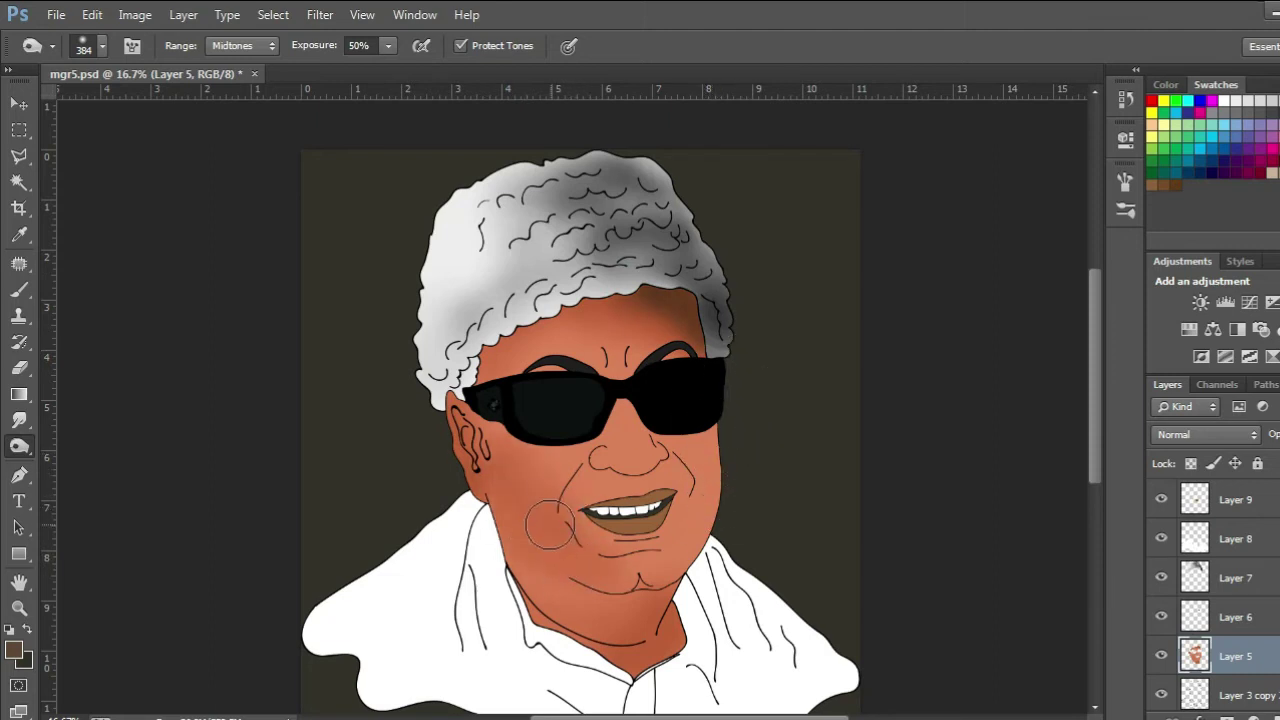
Try to darken the smile lines on both sides of the mouth using a 121 px Burn brush
key(ctrl+plus)
key(ctrl+plus)
key(ctrl+plus)
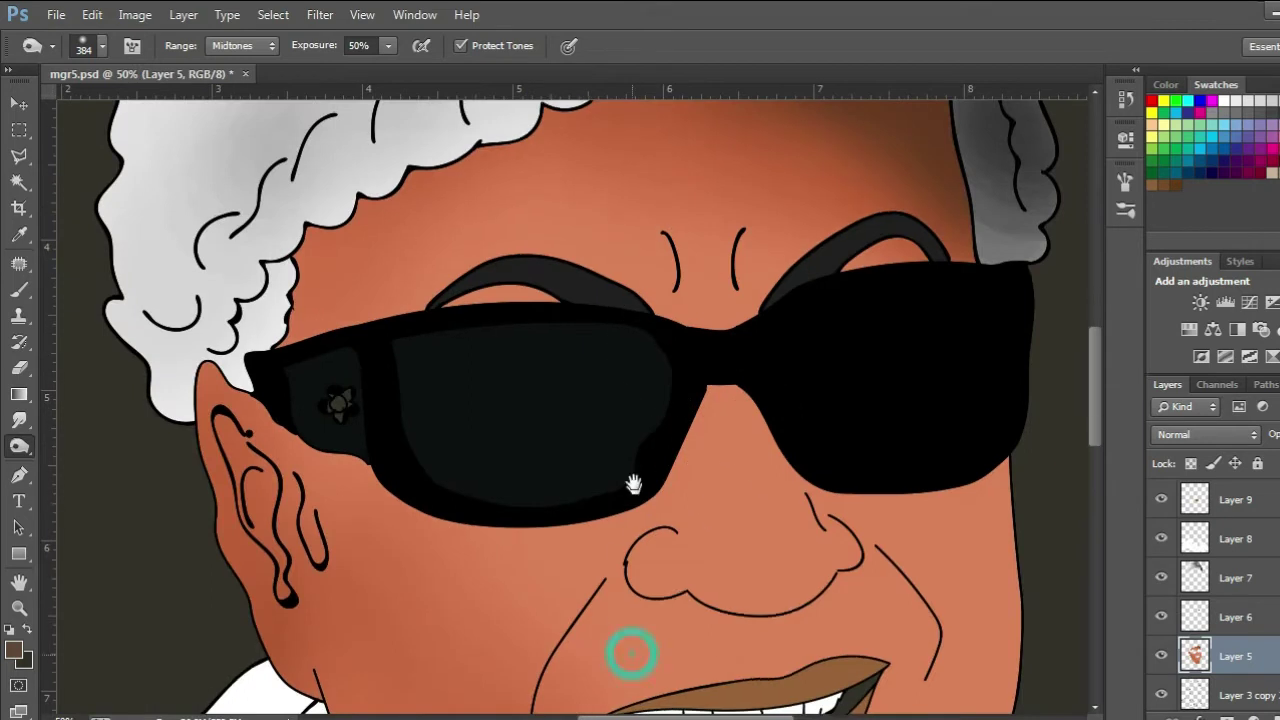
drag(631, 653, 613, 443)
right_click(619, 446)
mouse_move(820, 491)
mouse_down()
mouse_move(740, 487)
mouse_move(778, 490)
mouse_up()
drag(586, 390, 555, 424)
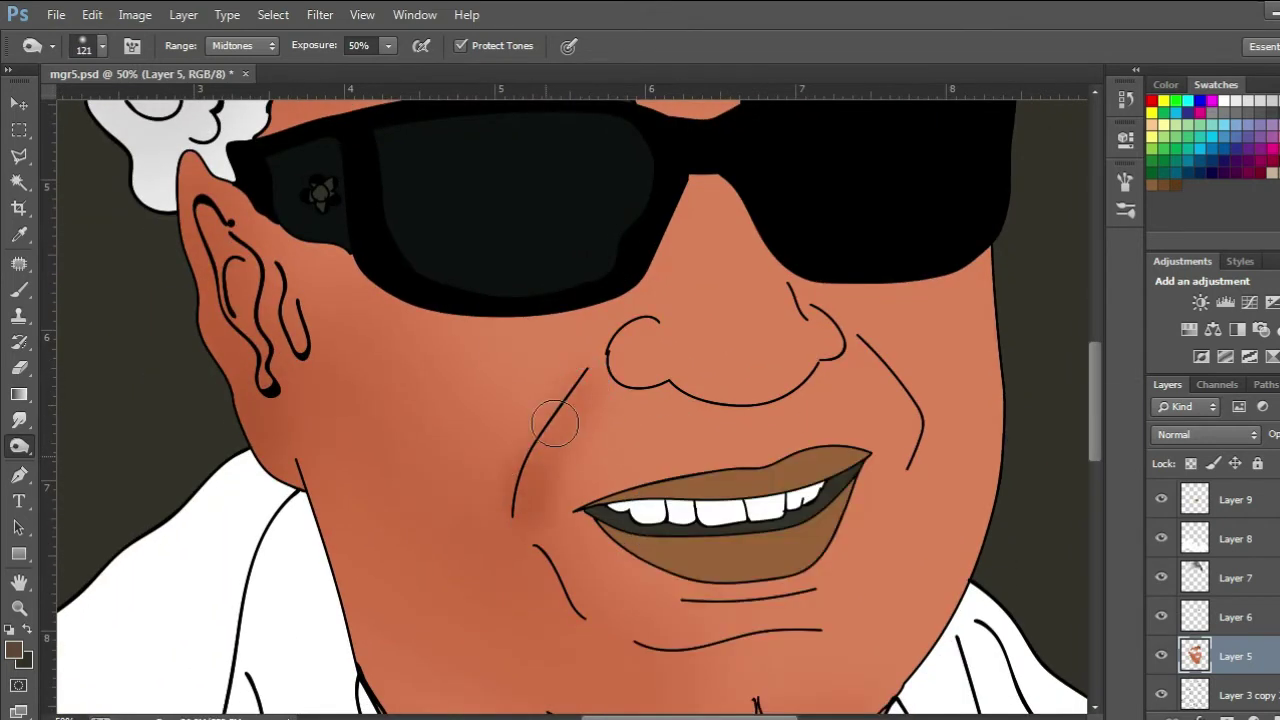
mouse_move(871, 357)
mouse_down()
mouse_move(909, 418)
mouse_move(877, 363)
mouse_move(886, 500)
mouse_up()
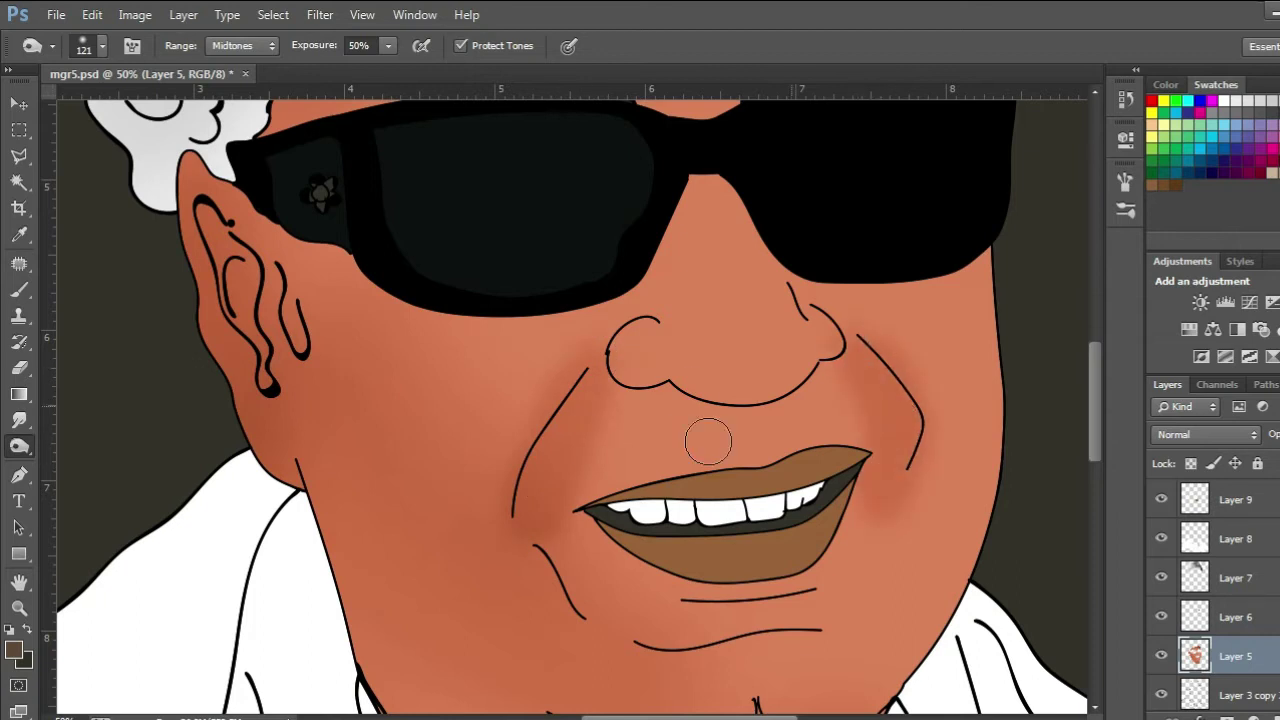
Display the edit history and revert the last Burn stroke
key(ctrl+minus)
key(ctrl+minus)
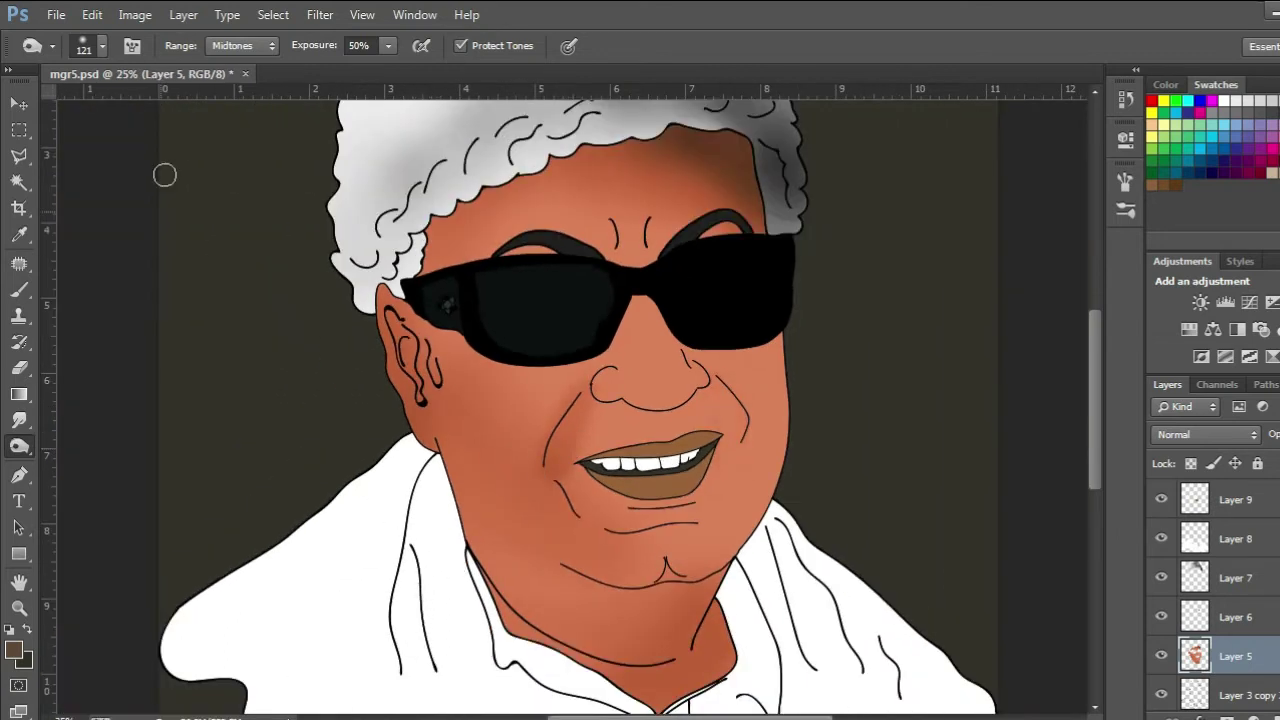
click(414, 14)
click(455, 300)
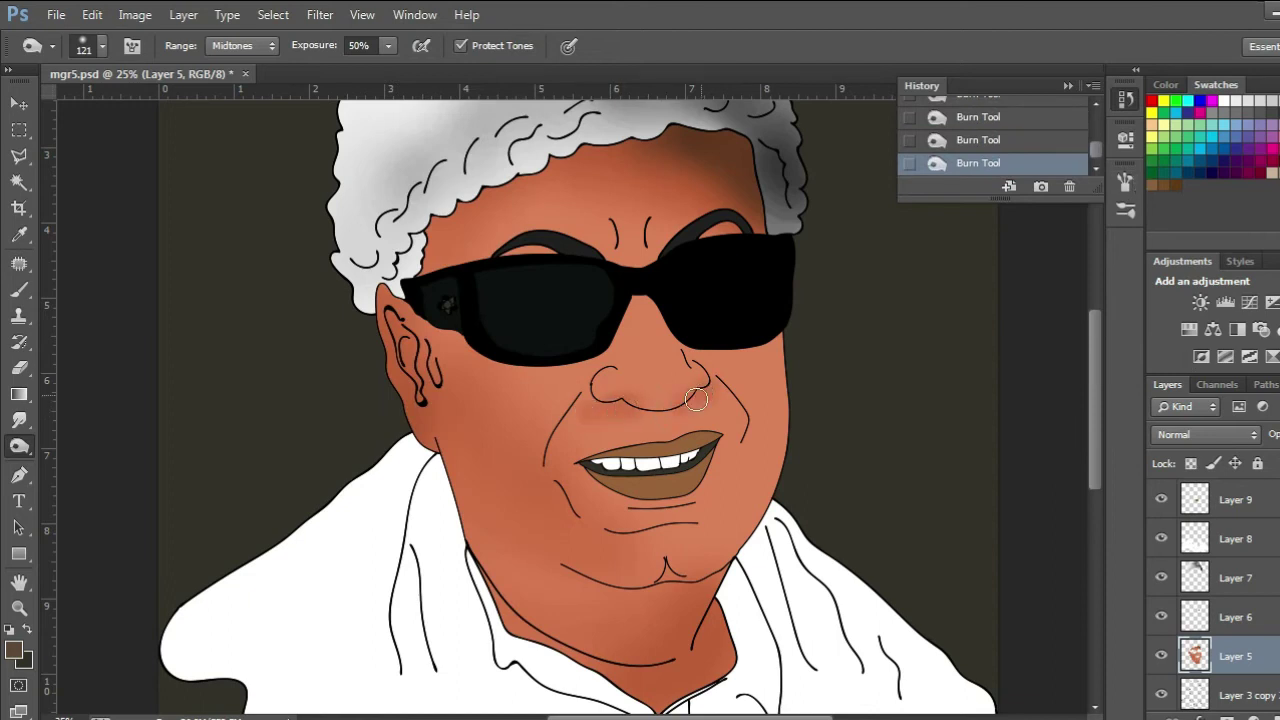
click(986, 148)
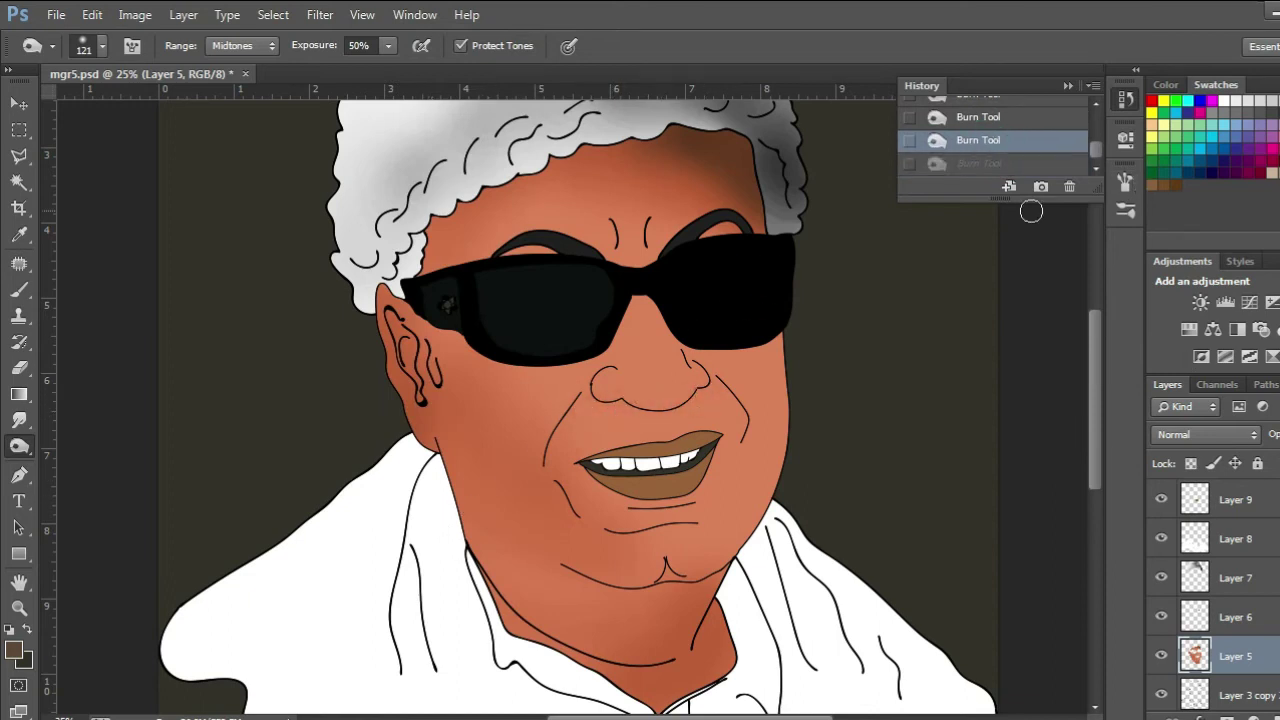
Darken the area under the nose and along both smile lines using a 40 px Burn brush
right_click(957, 372)
click(1089, 419)
mouse_move(721, 390)
mouse_down()
mouse_move(650, 409)
mouse_move(710, 401)
mouse_move(725, 414)
mouse_move(689, 407)
mouse_move(701, 409)
mouse_move(671, 422)
mouse_move(911, 393)
mouse_move(921, 362)
mouse_move(904, 387)
mouse_move(947, 364)
mouse_up()
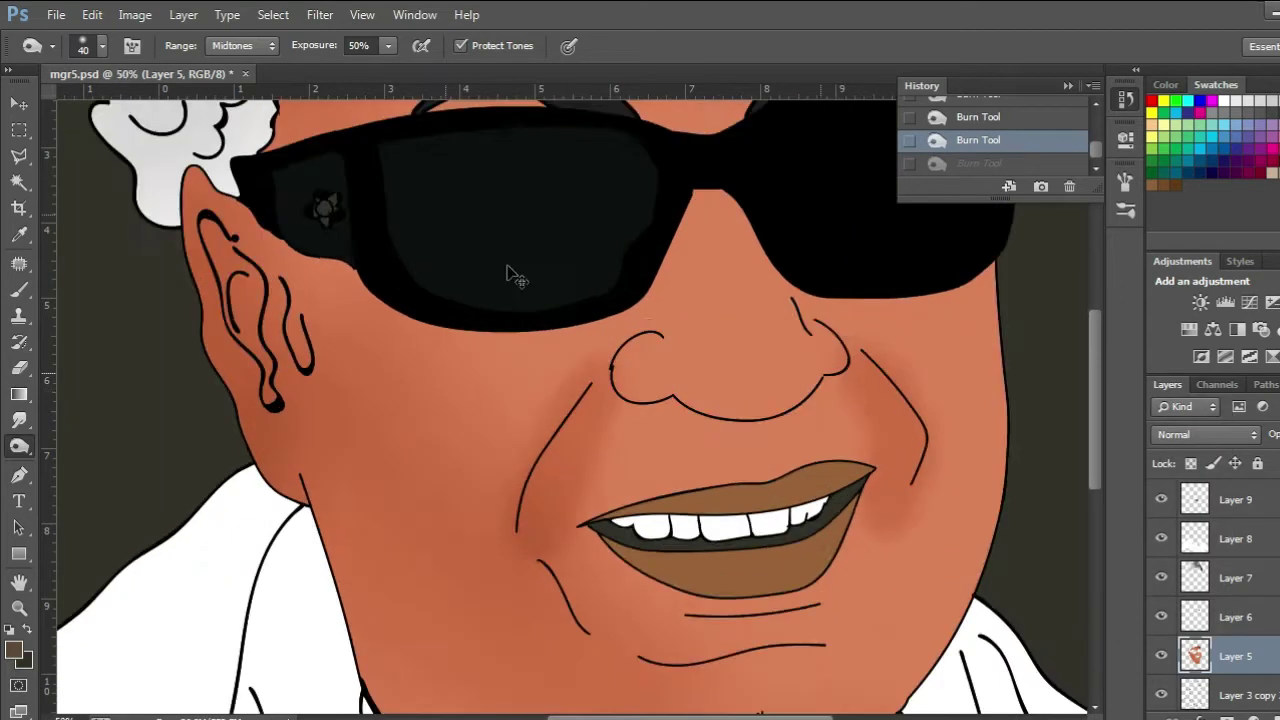
key(ctrl+plus)
drag(571, 414, 508, 524)
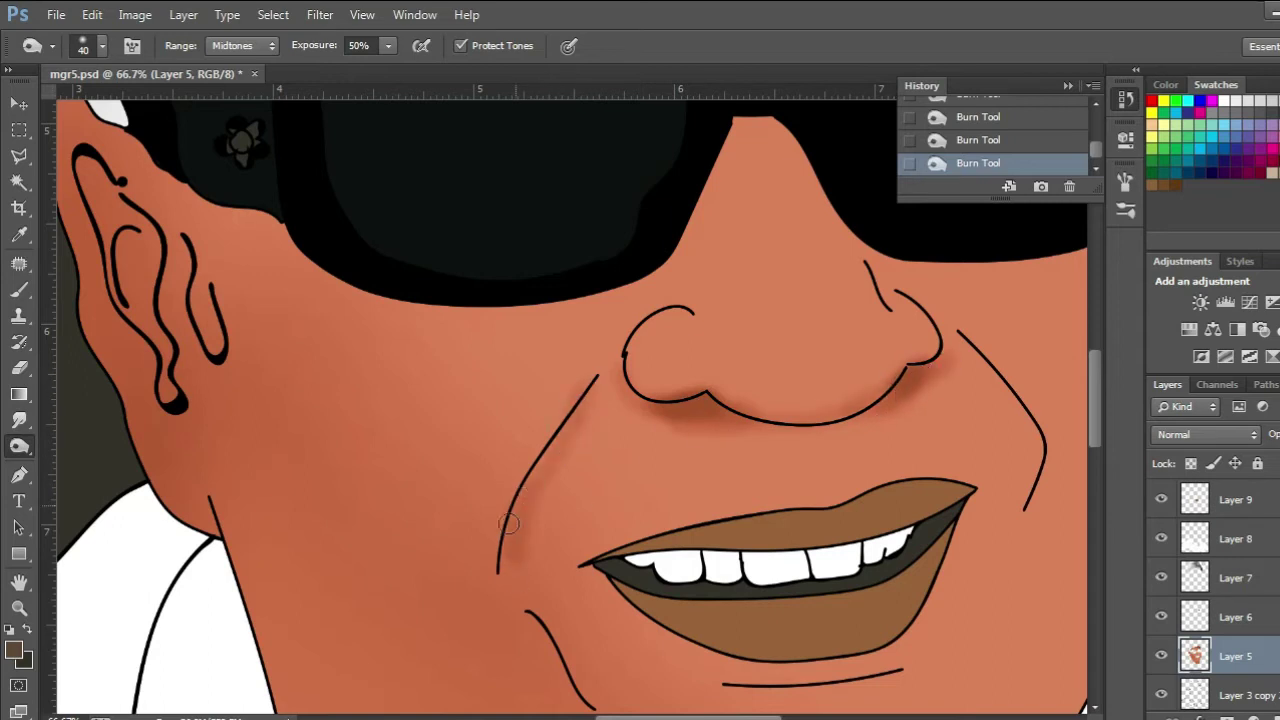
mouse_move(970, 344)
mouse_down()
mouse_move(1021, 410)
mouse_move(1017, 510)
mouse_up()
Burn shadows around the mouth and into the creases below the lower lip with the 40 px brush
drag(651, 548, 608, 366)
mouse_move(720, 523)
mouse_down()
mouse_move(847, 500)
mouse_move(724, 540)
mouse_move(812, 542)
mouse_up()
drag(670, 504, 896, 461)
drag(797, 580, 775, 546)
key(ctrl+minus)
key(ctrl+minus)
key(ctrl+minus)
key(ctrl+minus)
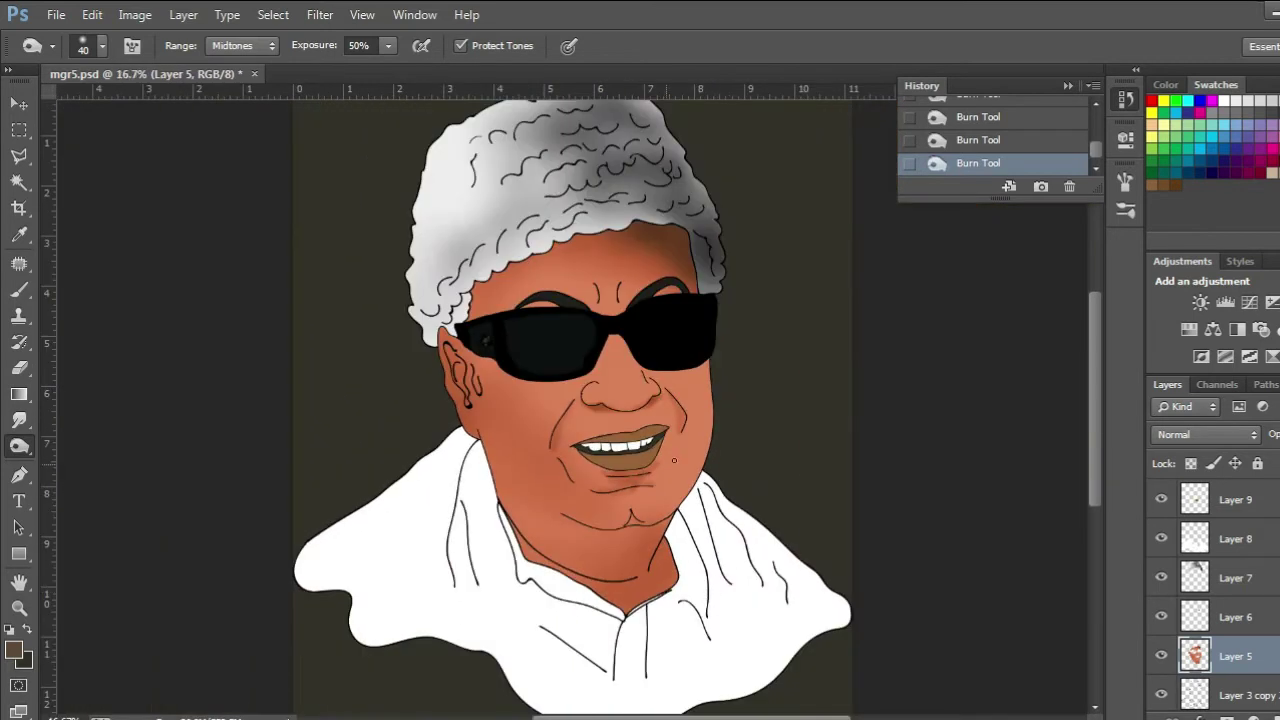
Enlarge the Burn brush to 118 px and deepen the shading on the face edge, smile lines, ear, jaw and neck
right_click(615, 421)
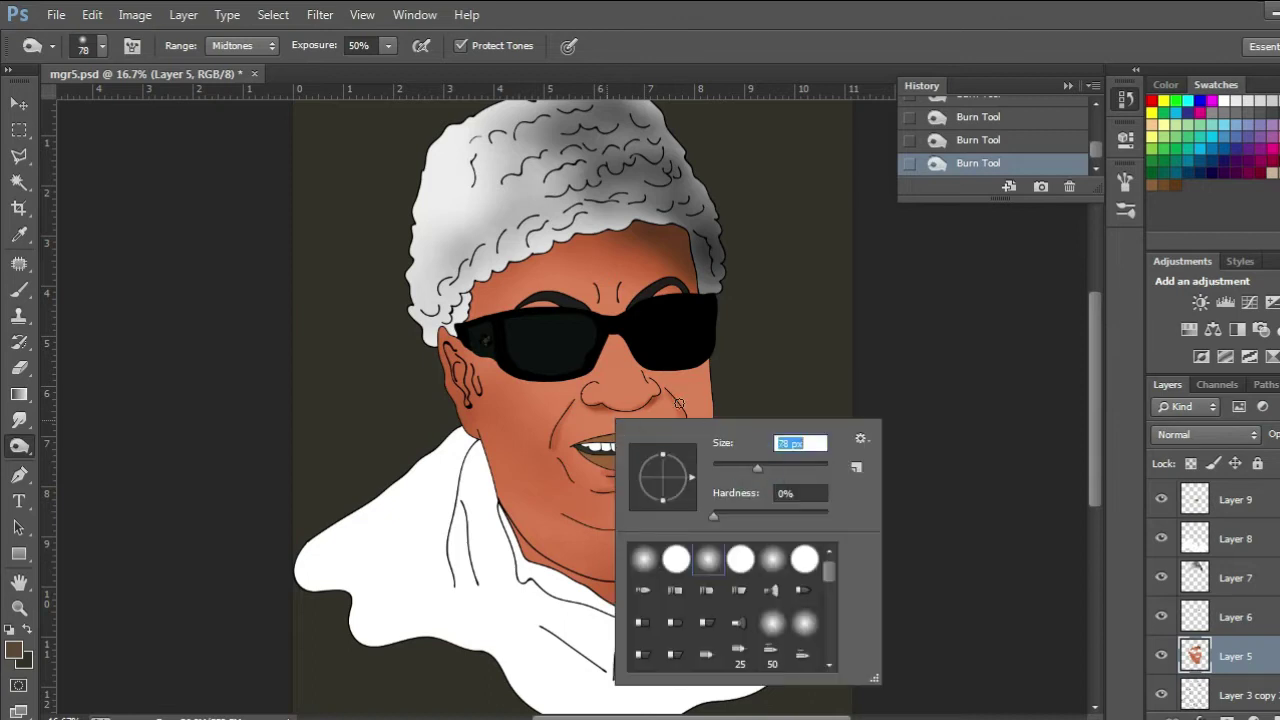
key(Return)
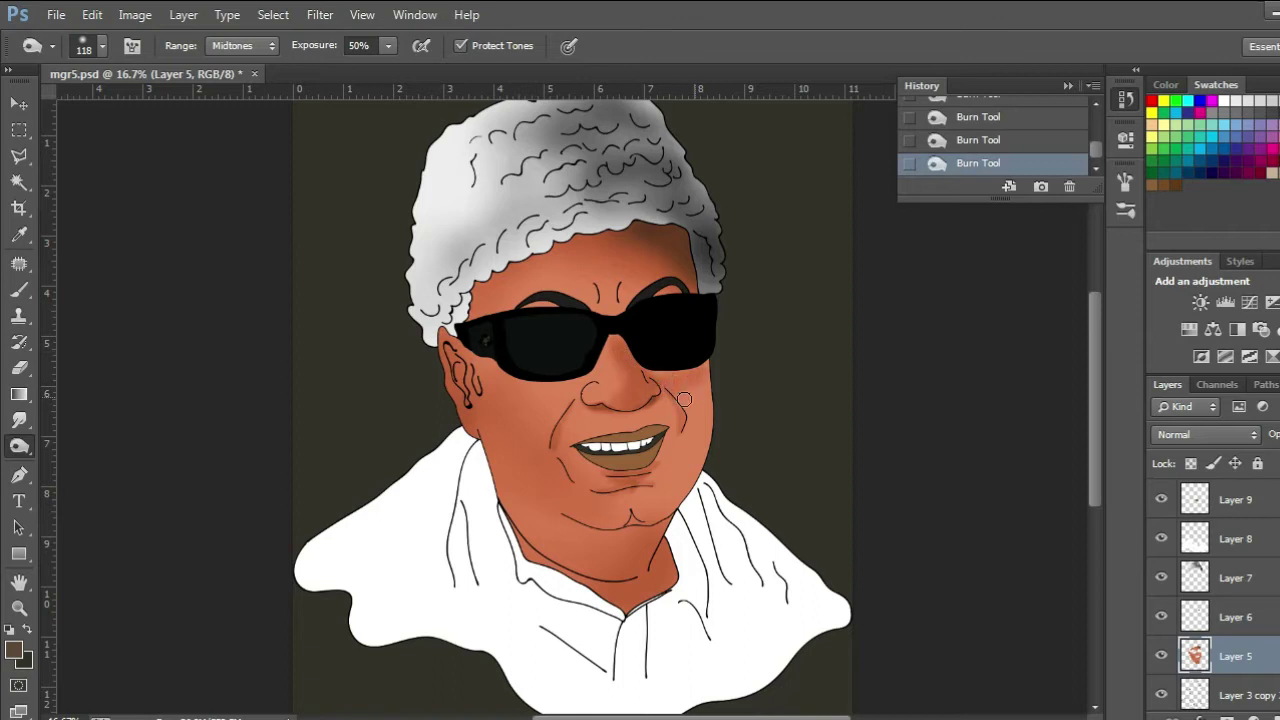
drag(699, 386, 697, 380)
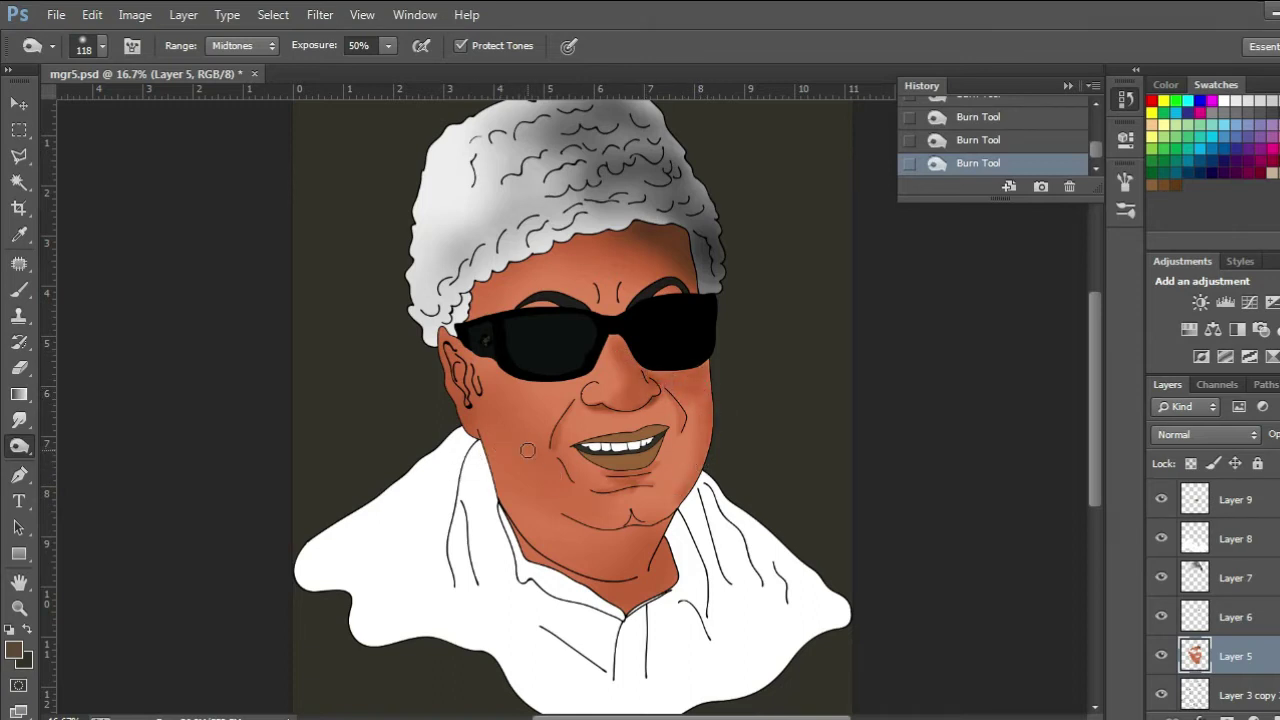
drag(579, 402, 556, 450)
drag(669, 394, 685, 433)
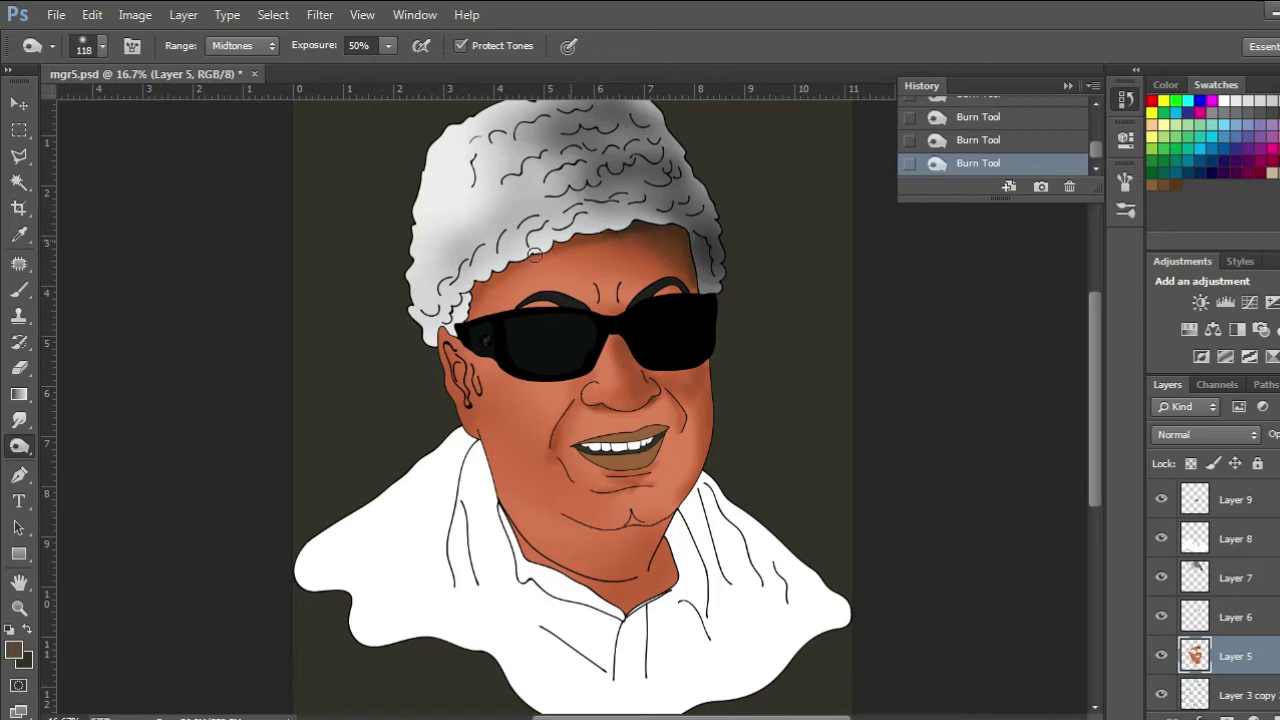
mouse_move(455, 352)
mouse_down()
mouse_move(460, 402)
mouse_move(458, 370)
mouse_move(471, 386)
mouse_up()
mouse_move(499, 484)
mouse_down()
mouse_move(524, 520)
mouse_move(495, 471)
mouse_move(559, 524)
mouse_move(524, 499)
mouse_move(669, 575)
mouse_move(654, 550)
mouse_move(607, 581)
mouse_move(642, 590)
mouse_move(594, 566)
mouse_up()
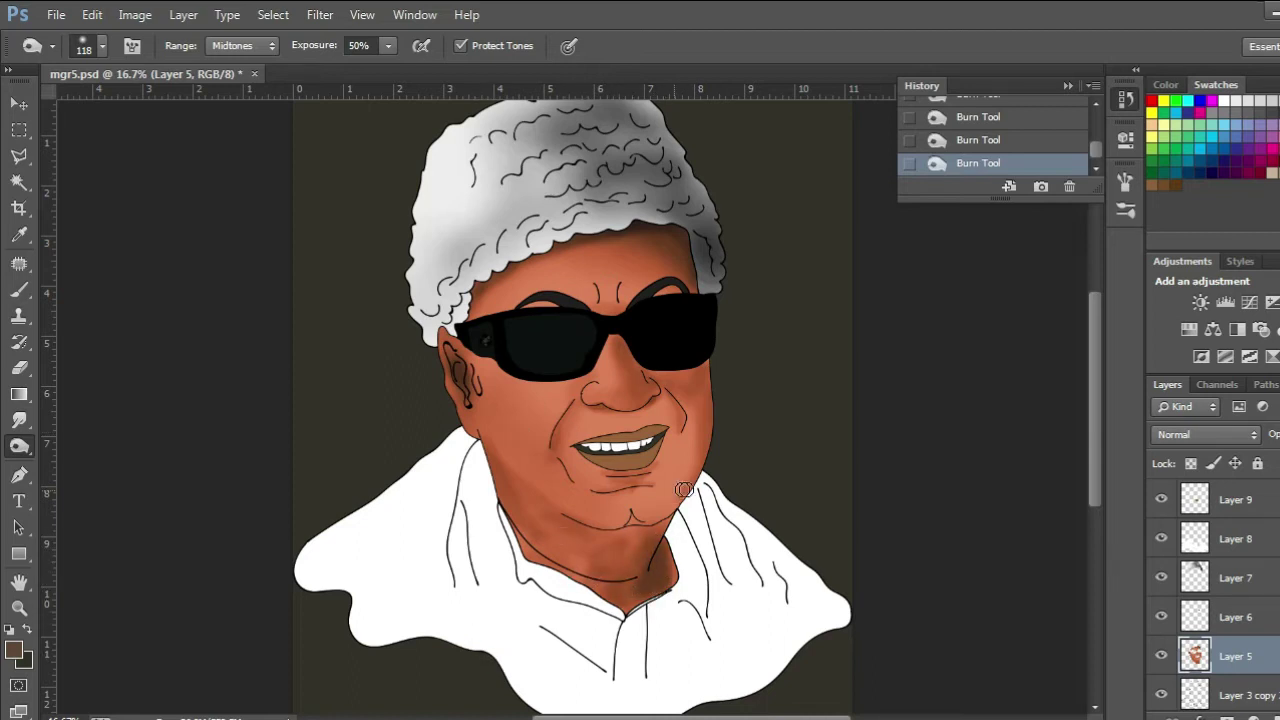
Lighten both cheeks on Layer 5 using the Dodge tool with a 191 px brush
scroll(1255, 618, down, 1)
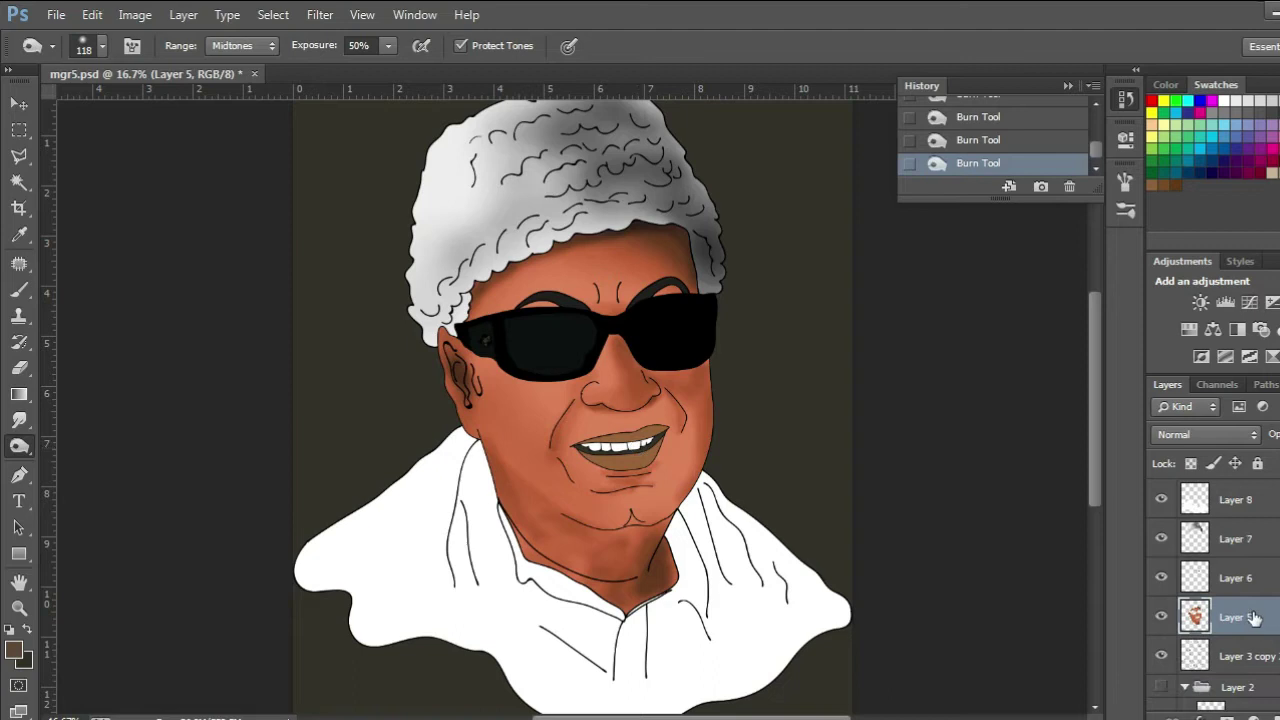
right_click(19, 446)
click(72, 446)
right_click(609, 417)
drag(742, 468, 769, 468)
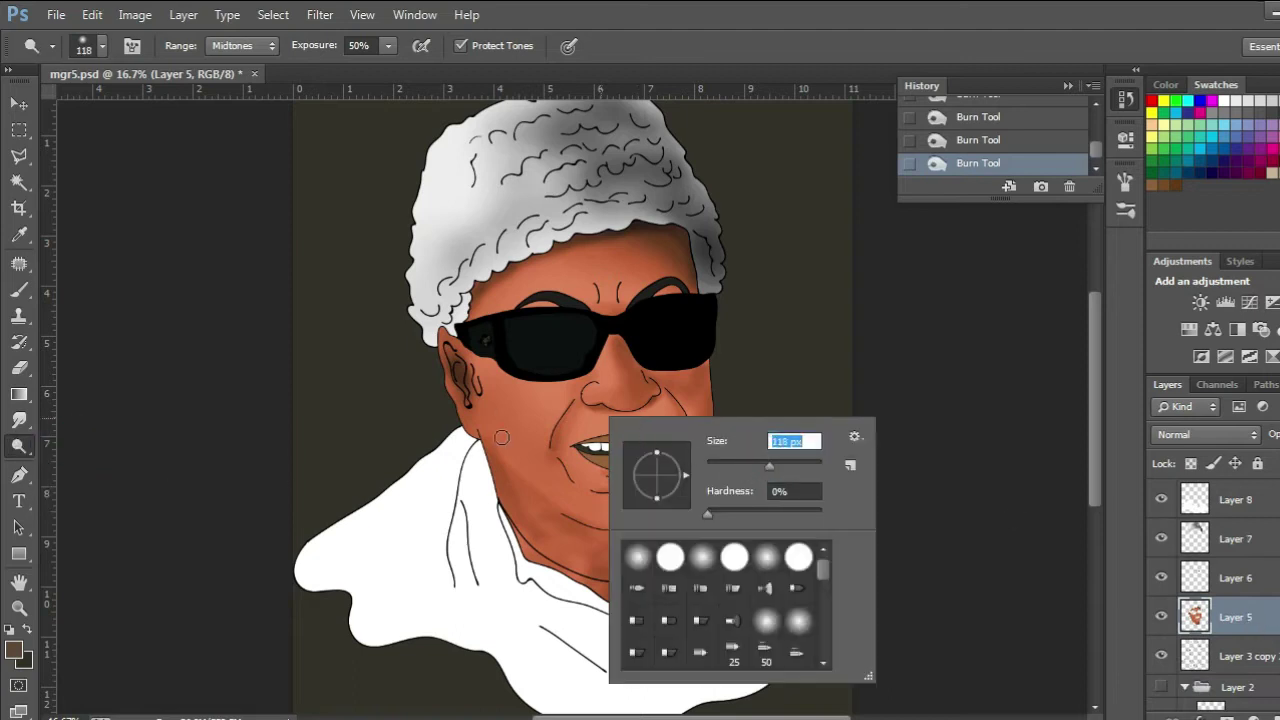
mouse_move(530, 399)
mouse_down()
mouse_move(491, 379)
mouse_move(525, 426)
mouse_up()
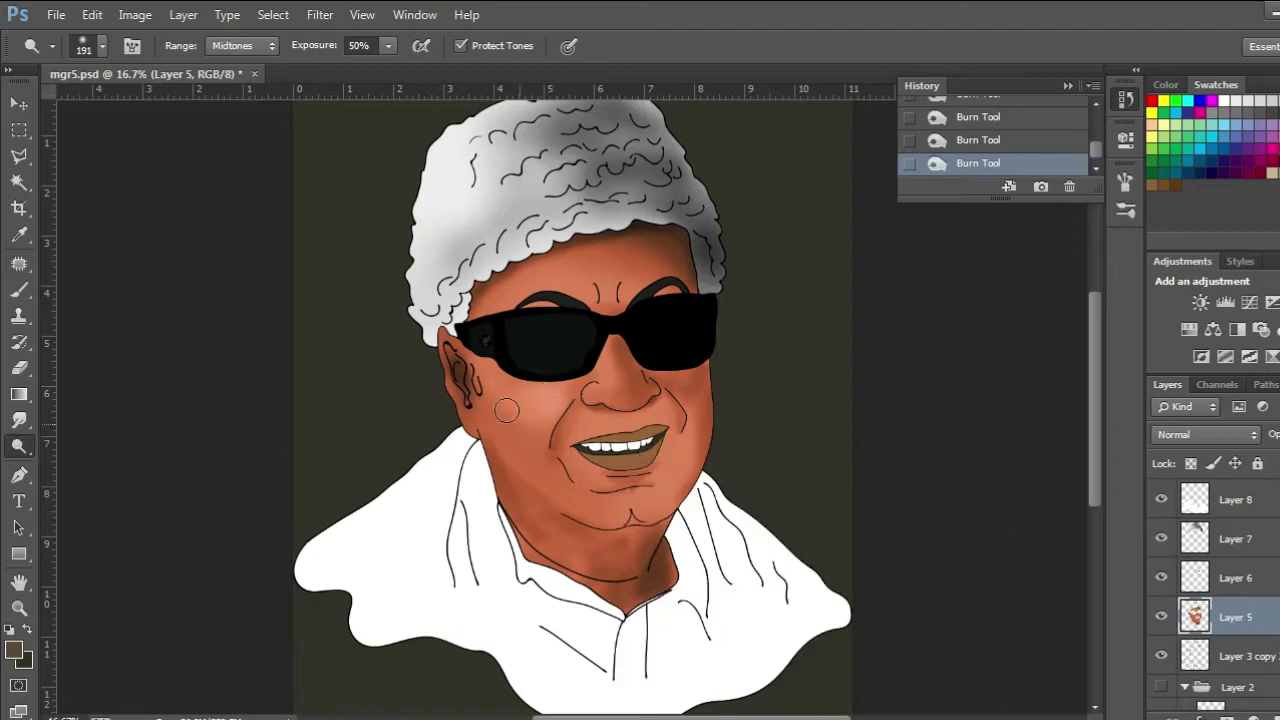
mouse_move(574, 383)
mouse_down()
mouse_move(546, 417)
mouse_move(561, 393)
mouse_up()
mouse_move(688, 422)
mouse_down()
mouse_move(699, 390)
mouse_move(677, 383)
mouse_move(714, 404)
mouse_up()
drag(528, 432, 554, 466)
Step back through the edit history to revert the latest Dodge strokes
click(1010, 139)
click(1005, 119)
scroll(1016, 160, up, 2)
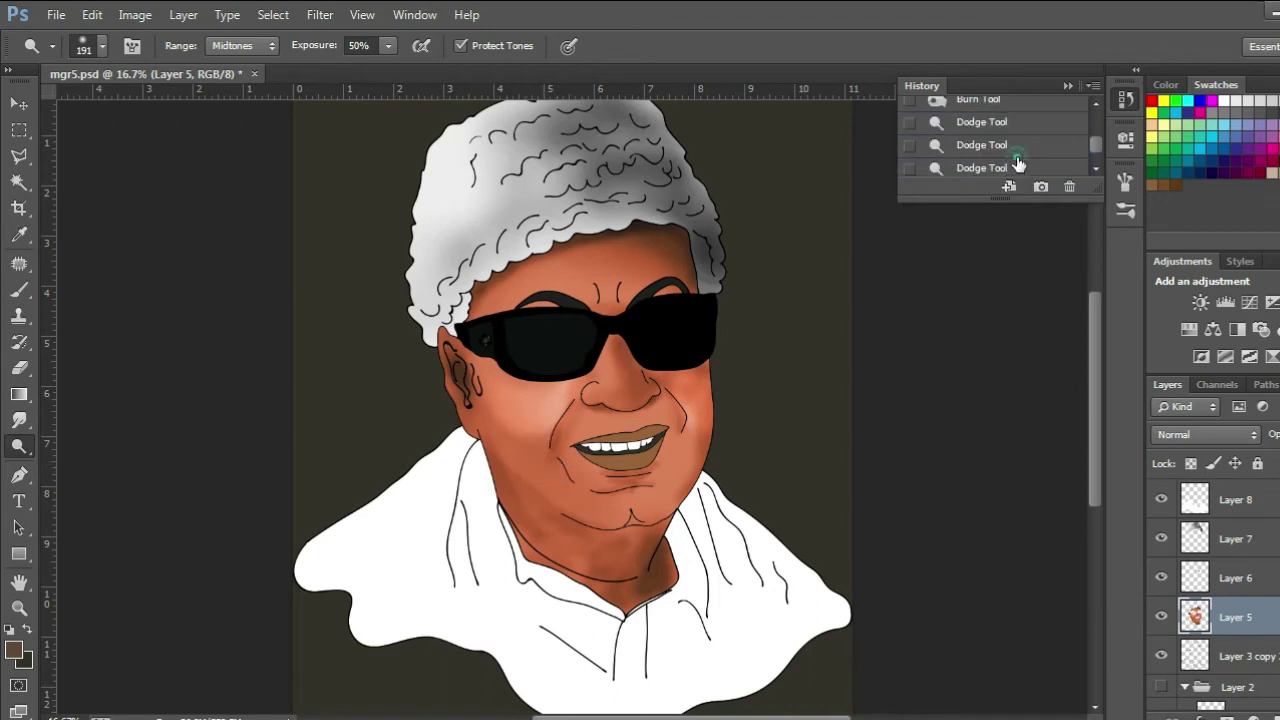
click(1015, 124)
Dodge highlights onto the lower cheek, the nose, and the forehead between the eyebrows
mouse_move(529, 442)
mouse_down()
mouse_move(565, 399)
mouse_move(498, 400)
mouse_move(538, 452)
mouse_up()
mouse_move(598, 394)
mouse_down()
mouse_move(620, 378)
mouse_move(600, 393)
mouse_move(614, 394)
mouse_up()
mouse_move(604, 275)
mouse_down()
mouse_move(639, 257)
mouse_move(594, 267)
mouse_move(610, 291)
mouse_up()
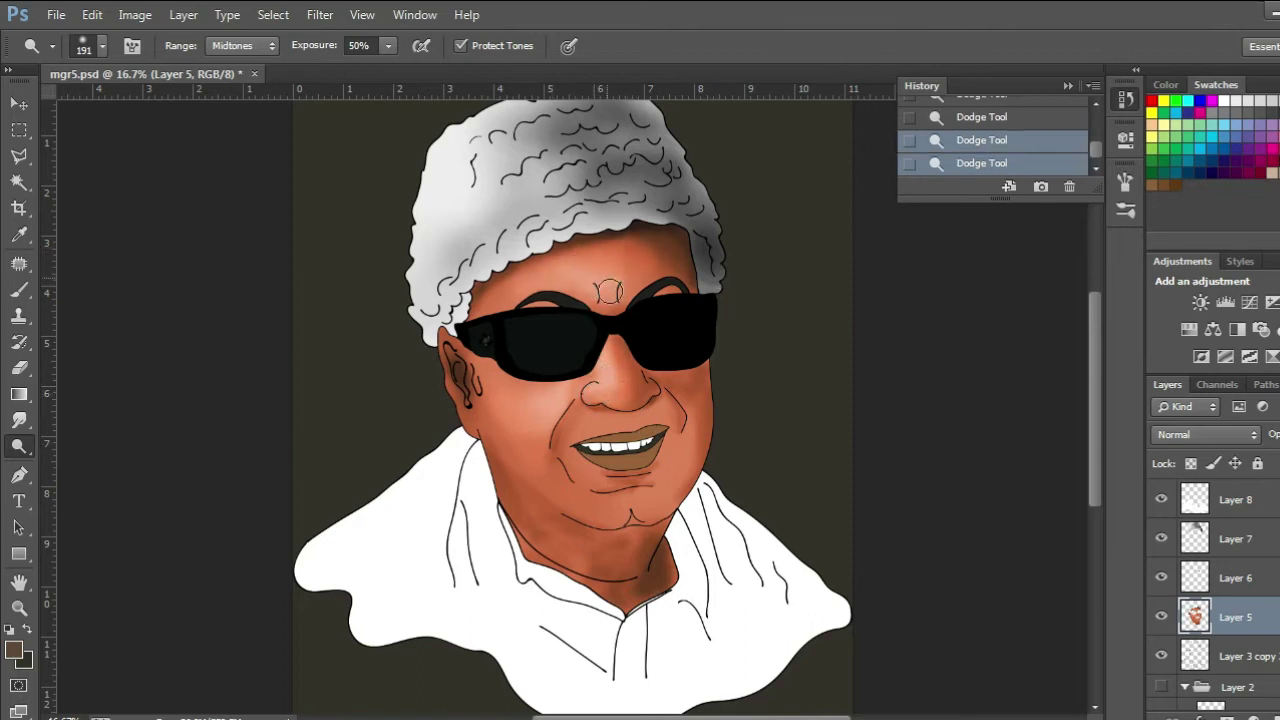
Reduce the Dodge brush to 52 px for finer highlights on the face
right_click(709, 401)
text(31)
key(Return)
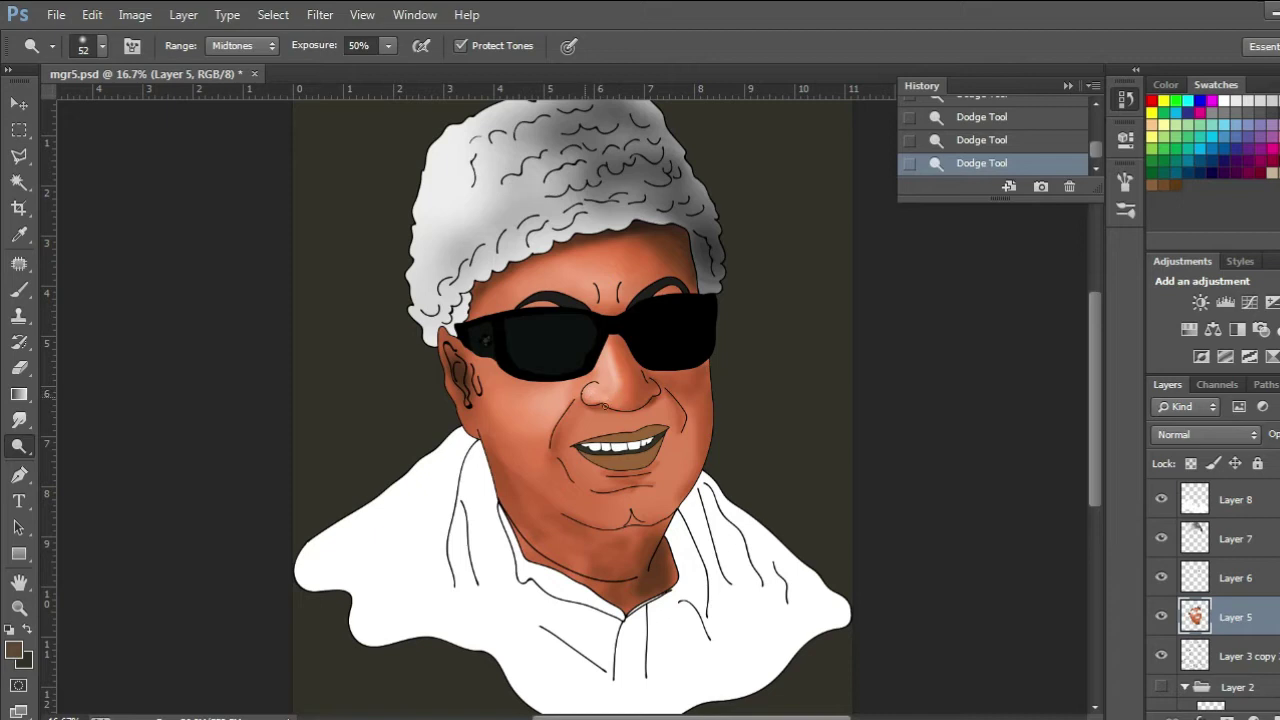
key(ctrl+plus)
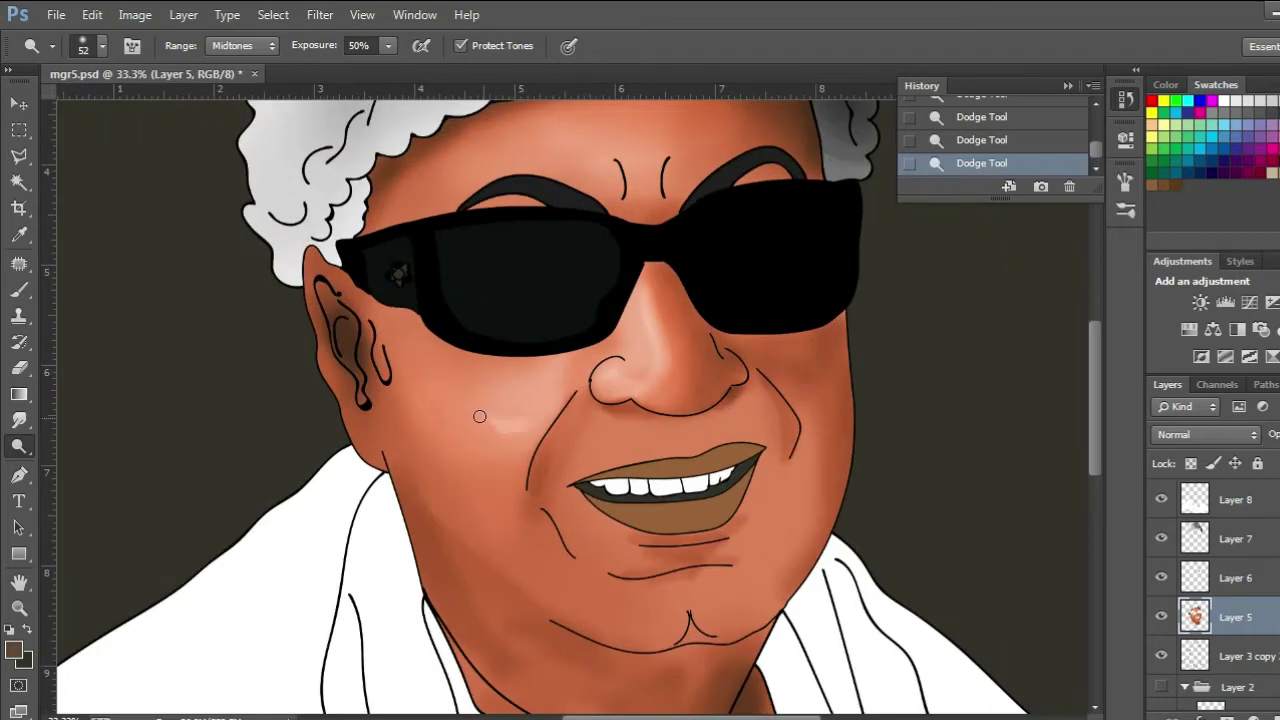
key(ctrl+minus)
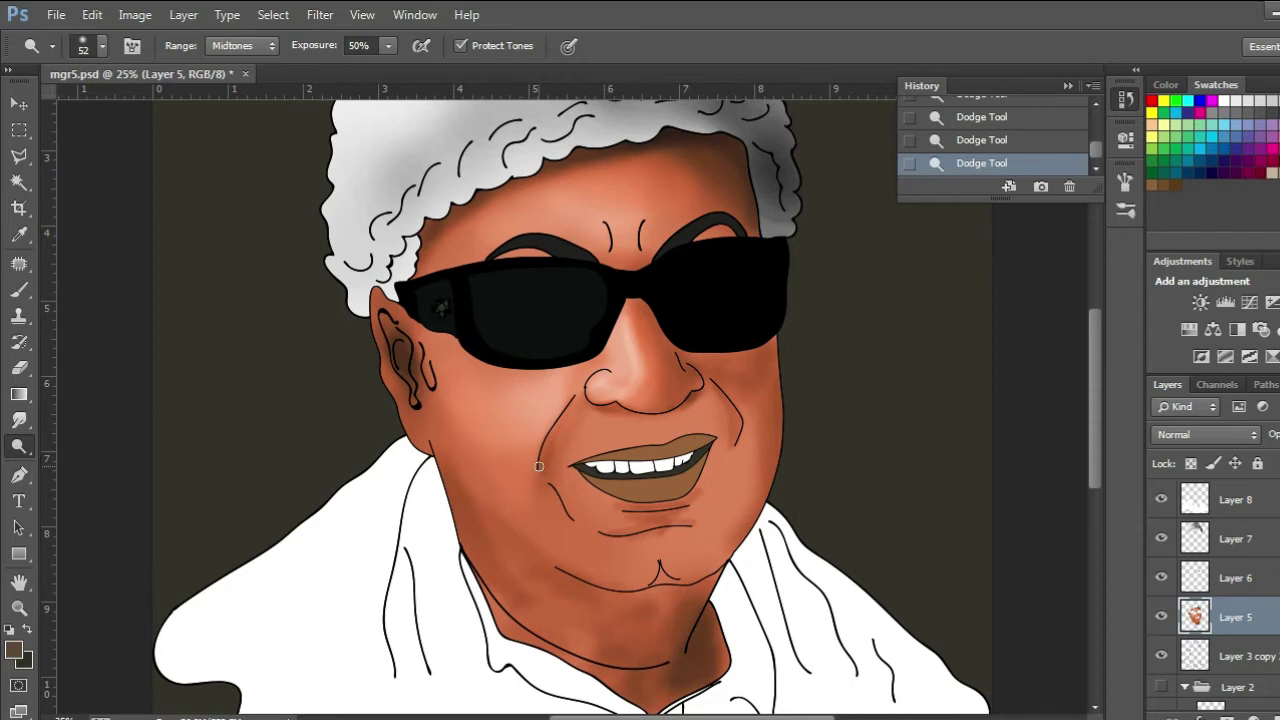
Toggle layer visibility to identify the lip layer, and make Layer 9 active
click(1161, 538)
click(1161, 538)
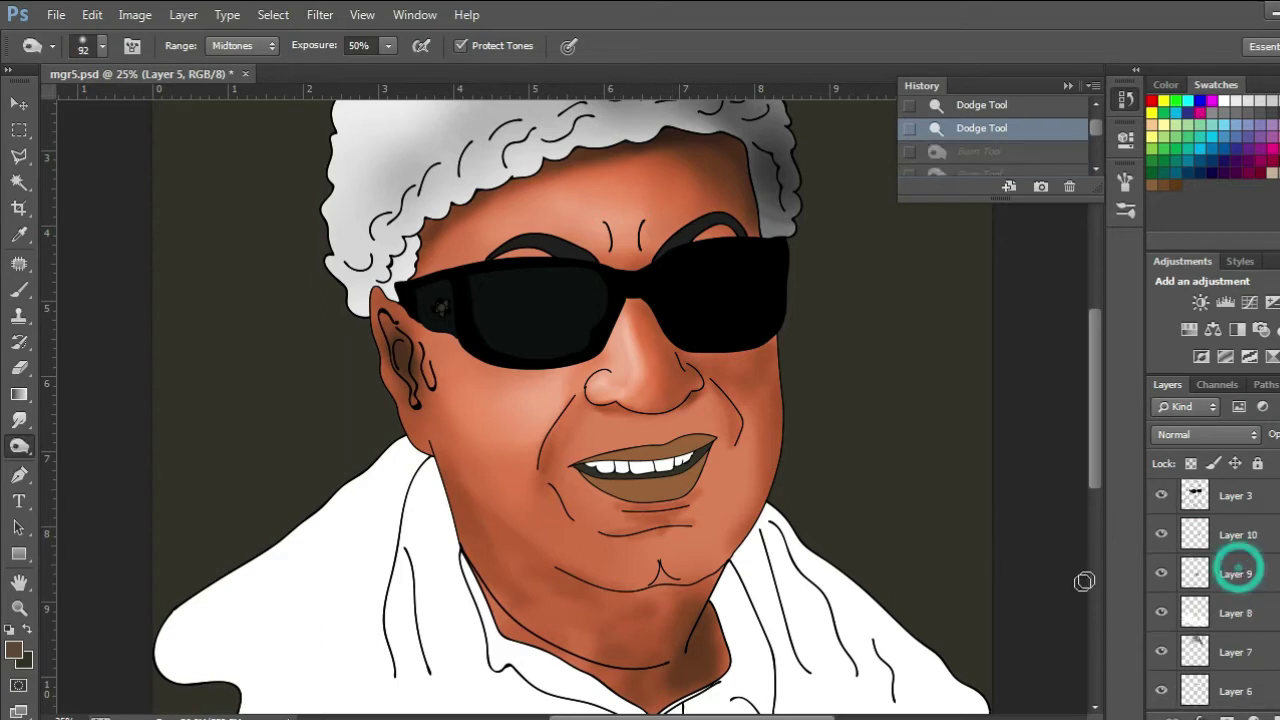
click(1162, 576)
click(1162, 576)
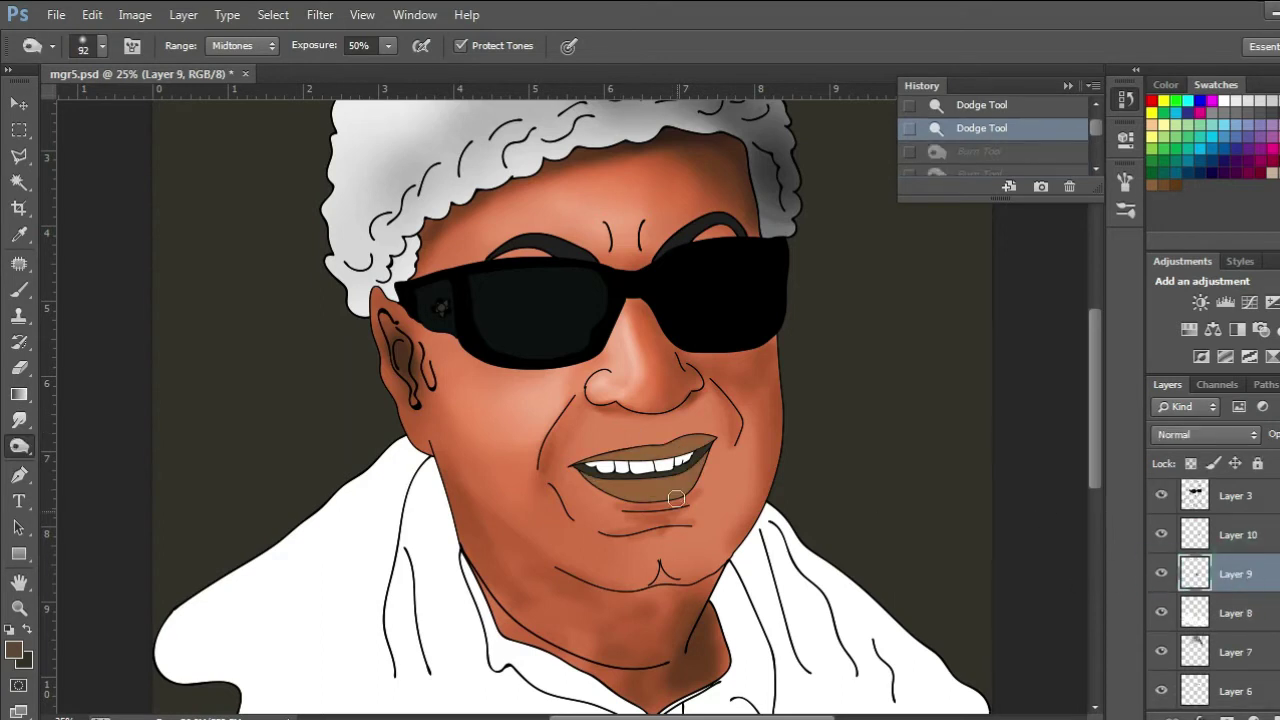
Darken the edges and corners of both lips using a 92 px Burn brush
key(ctrl+plus)
key(ctrl+plus)
mouse_move(644, 572)
mouse_down()
mouse_move(609, 554)
mouse_move(665, 584)
mouse_move(801, 559)
mouse_move(698, 584)
mouse_move(806, 569)
mouse_move(839, 511)
mouse_move(812, 553)
mouse_up()
drag(823, 515, 801, 526)
drag(634, 549, 656, 554)
drag(607, 521, 688, 500)
drag(633, 517, 728, 515)
mouse_move(860, 474)
mouse_down()
mouse_move(798, 467)
mouse_move(688, 495)
mouse_up()
scroll(522, 592, down, 1)
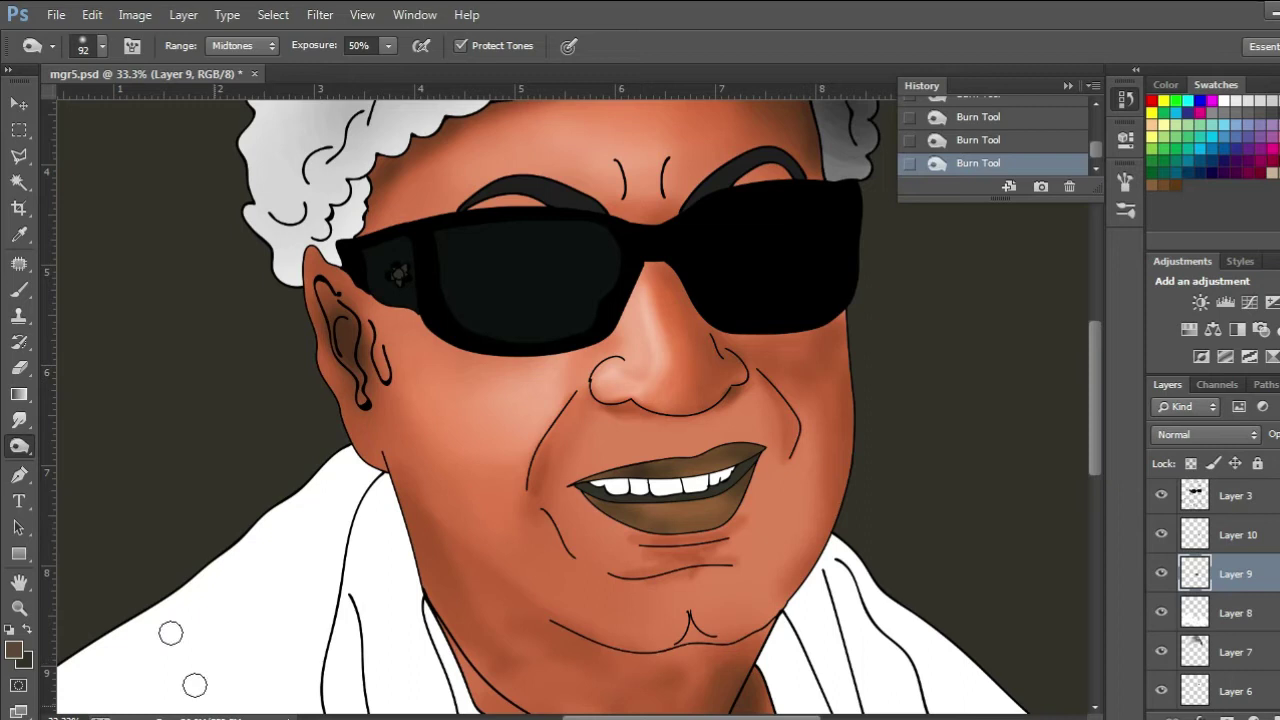
Lighten the middle of the lower and upper lips using the Dodge tool with a 52 px brush
drag(28, 450, 85, 443)
mouse_move(636, 519)
mouse_down()
mouse_move(731, 503)
mouse_move(650, 528)
mouse_up()
mouse_move(655, 521)
mouse_down()
mouse_move(685, 515)
mouse_move(722, 502)
mouse_up()
mouse_move(698, 512)
mouse_down()
mouse_move(662, 515)
mouse_move(680, 512)
mouse_move(622, 512)
mouse_up()
mouse_move(689, 469)
mouse_down()
mouse_move(728, 449)
mouse_move(654, 470)
mouse_up()
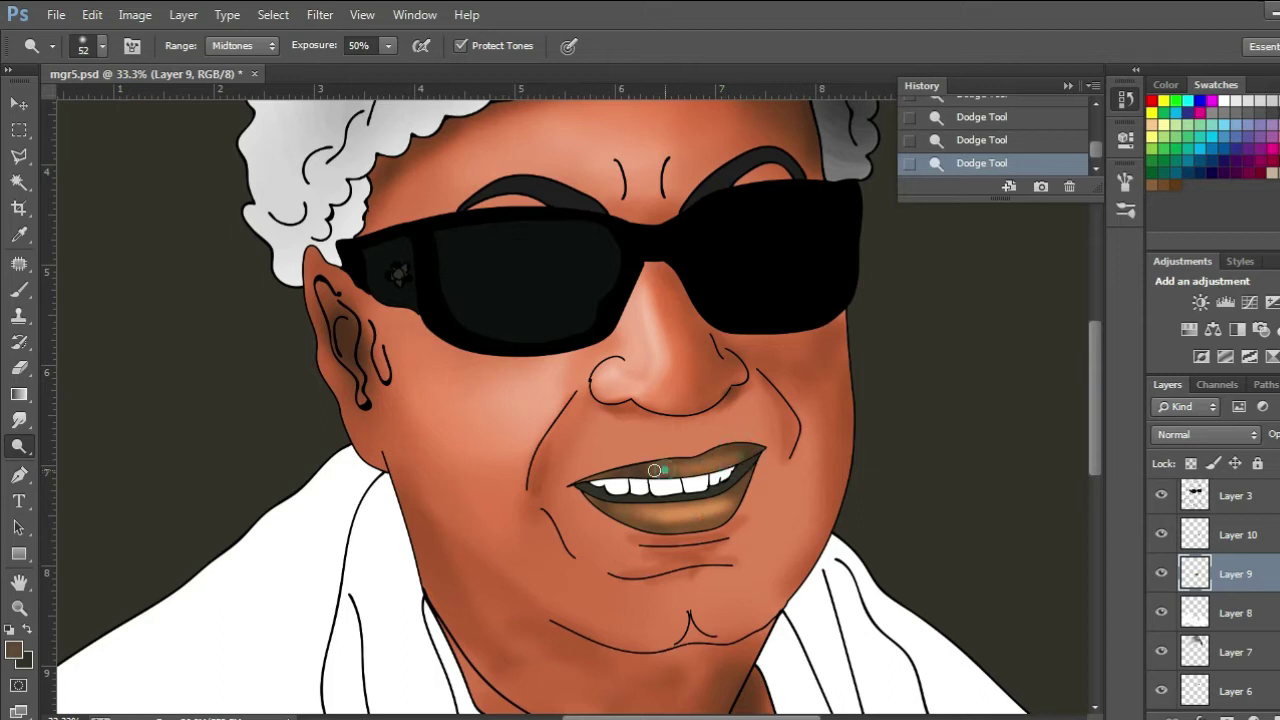
Reduce the Dodge brush to 22 px and add fine highlights to both lips
right_click(862, 535)
click(980, 513)
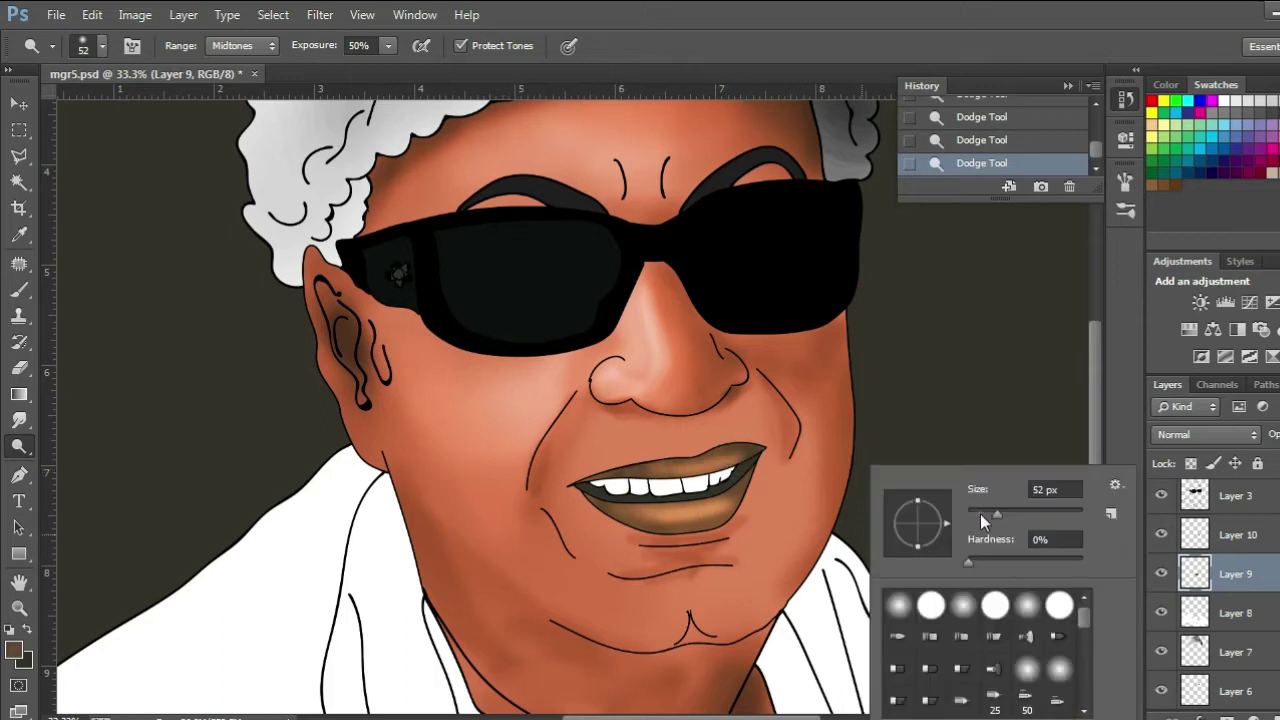
drag(662, 517, 673, 514)
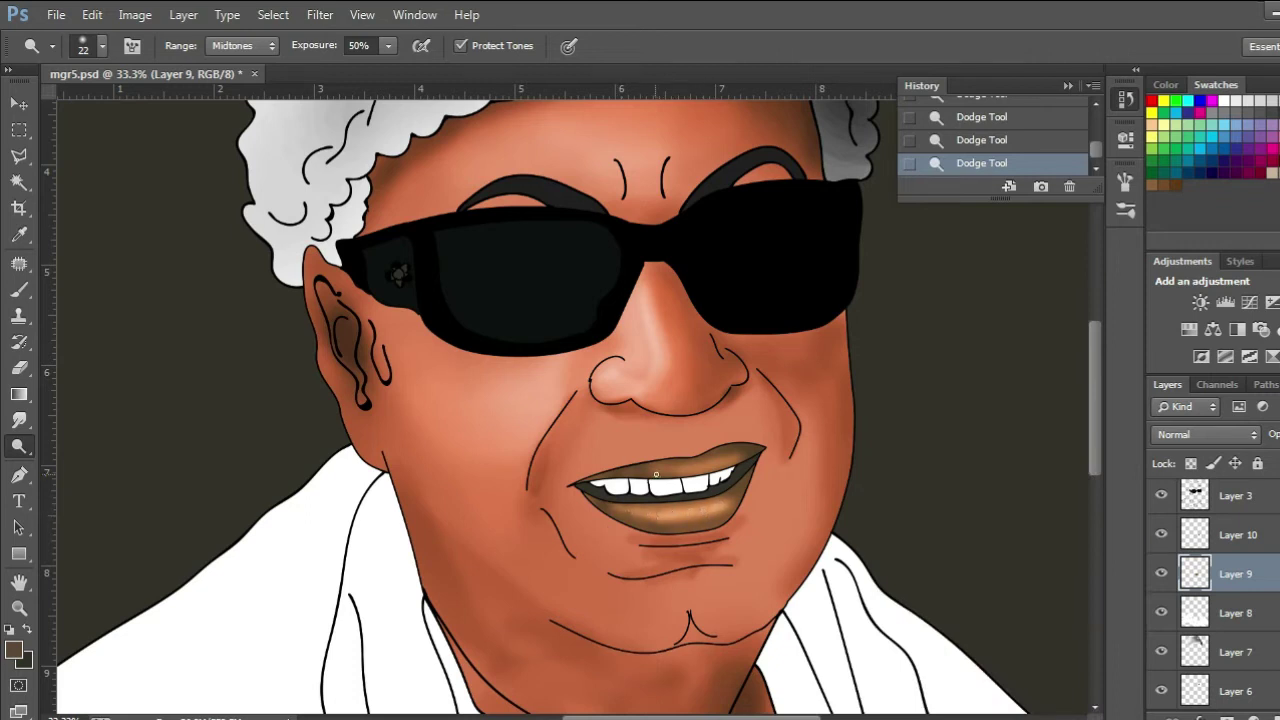
drag(656, 474, 699, 467)
Burn a shadow on Layer 5 along the lower edge of the sunglasses and beside the nose using a 92 px brush
scroll(1262, 605, down, 2)
click(1245, 652)
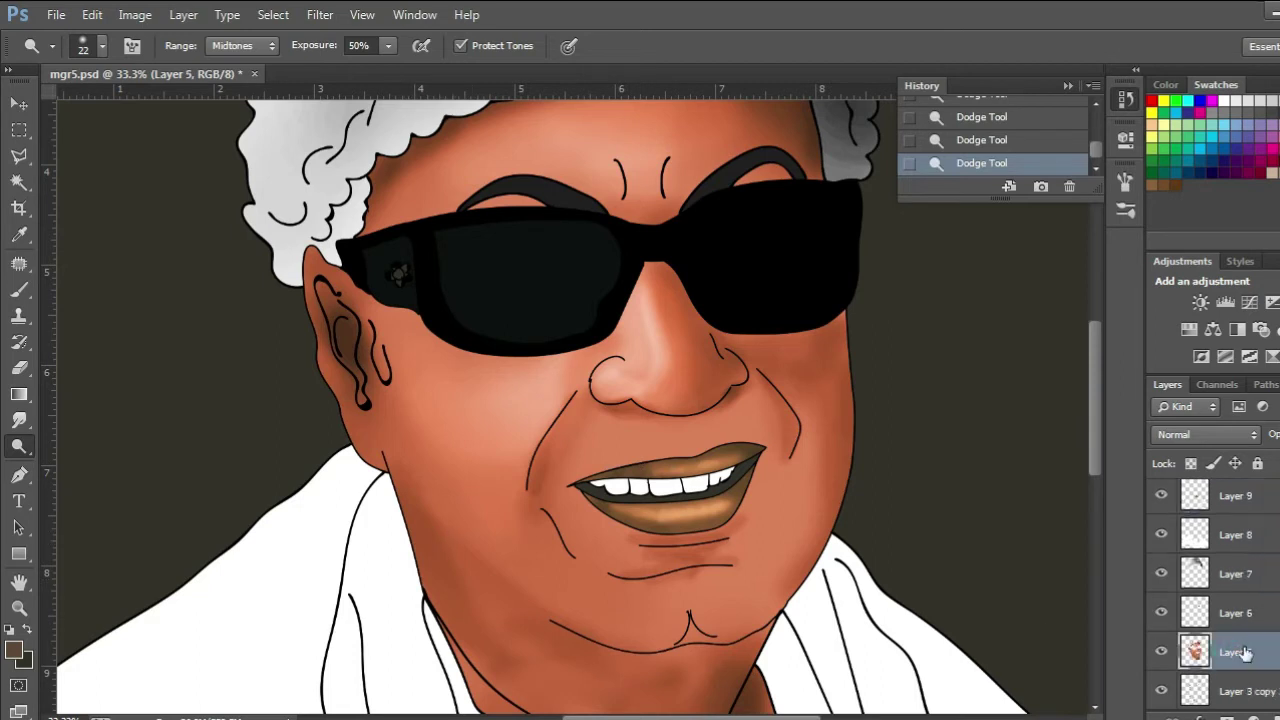
right_click(25, 454)
click(100, 463)
drag(428, 330, 386, 311)
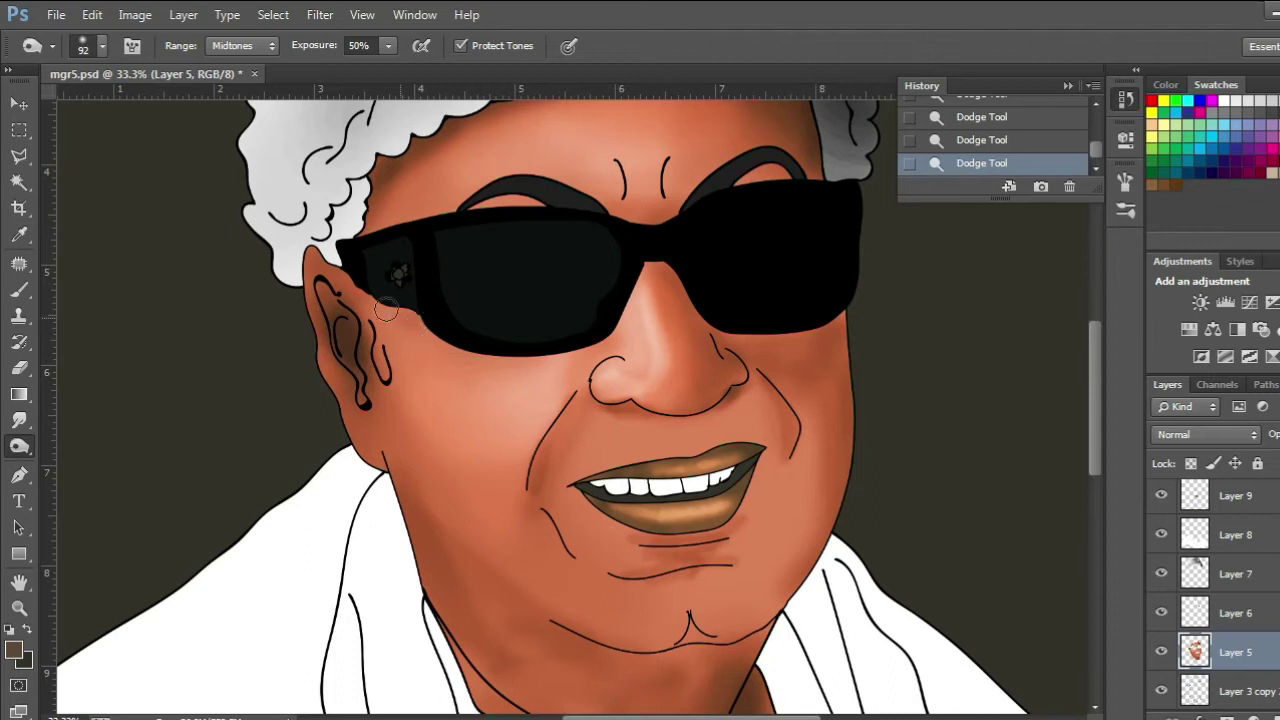
mouse_move(370, 307)
mouse_down()
mouse_move(455, 339)
mouse_move(608, 342)
mouse_up()
drag(485, 354, 436, 352)
drag(627, 286, 617, 334)
Enlarge the Burn brush to 163 px and broaden the soft shadow beneath the sunglasses
right_click(535, 352)
click(717, 402)
mouse_move(460, 350)
mouse_down()
mouse_move(376, 324)
mouse_move(440, 328)
mouse_up()
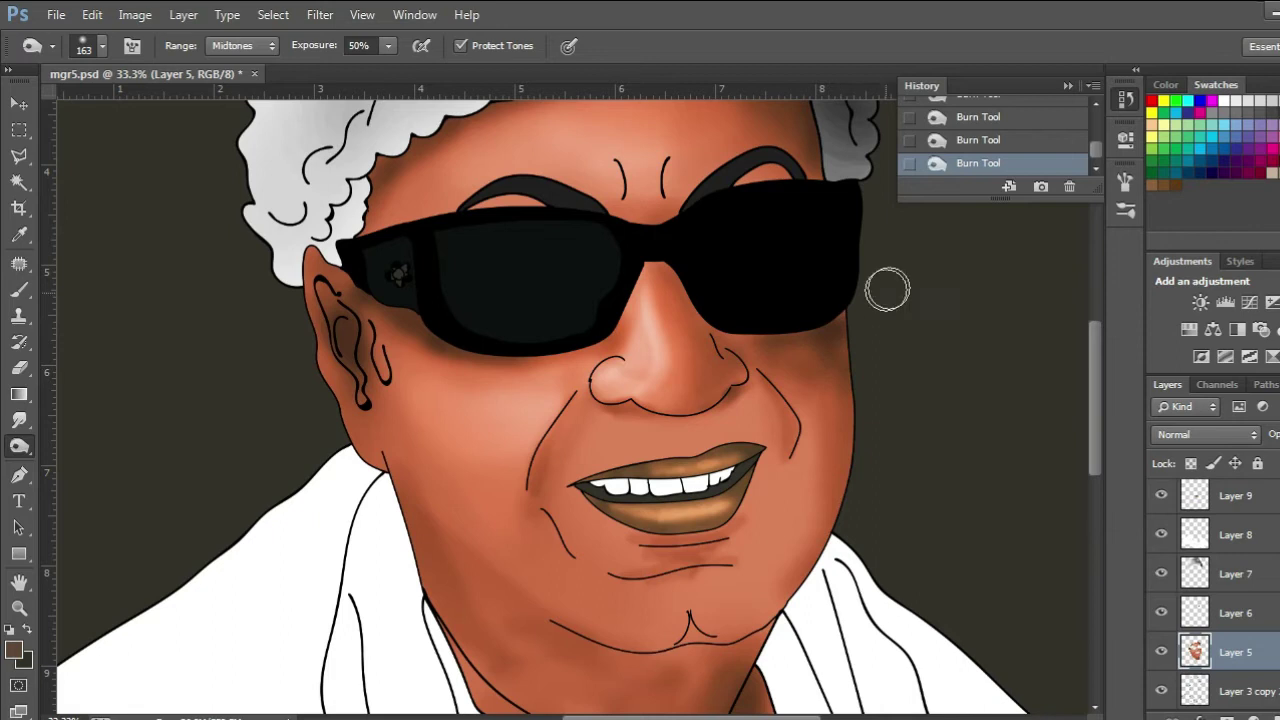
key(ctrl+minus)
key(ctrl+minus)
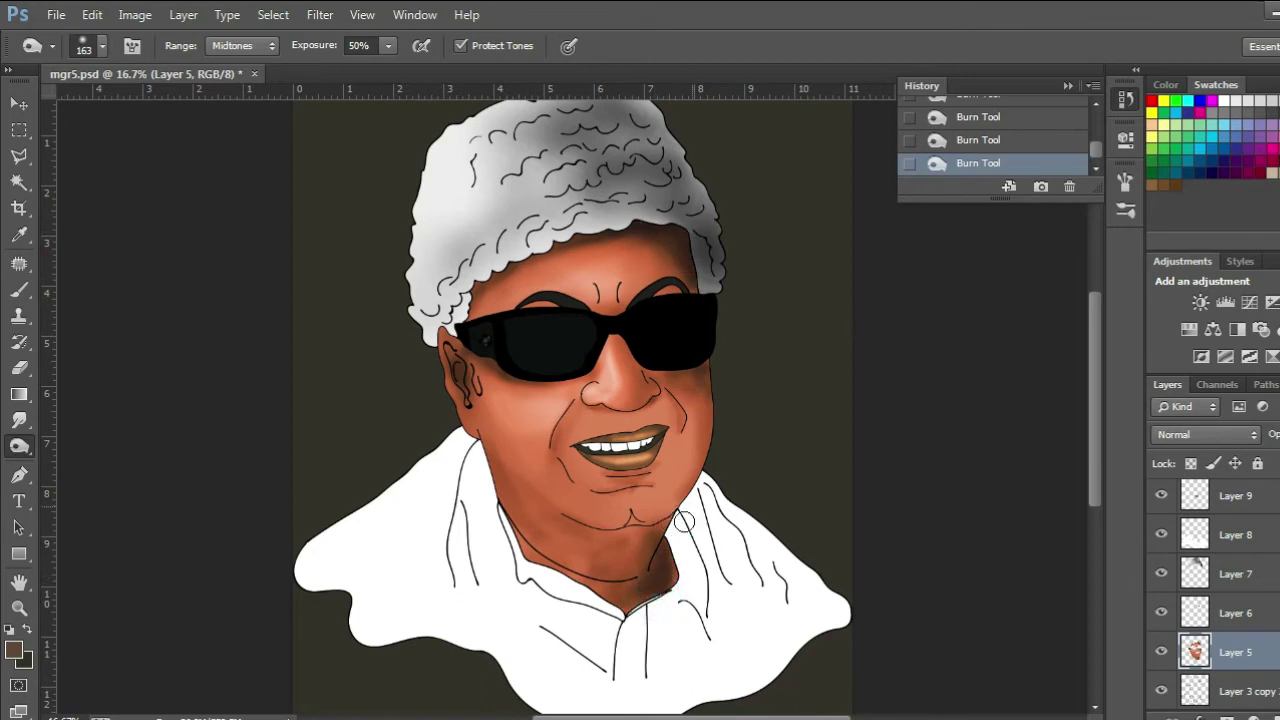
Burn shadows on Layer 7 along the hat's lower brim, its shaded side and its crown using the 163 px brush
click(1152, 611)
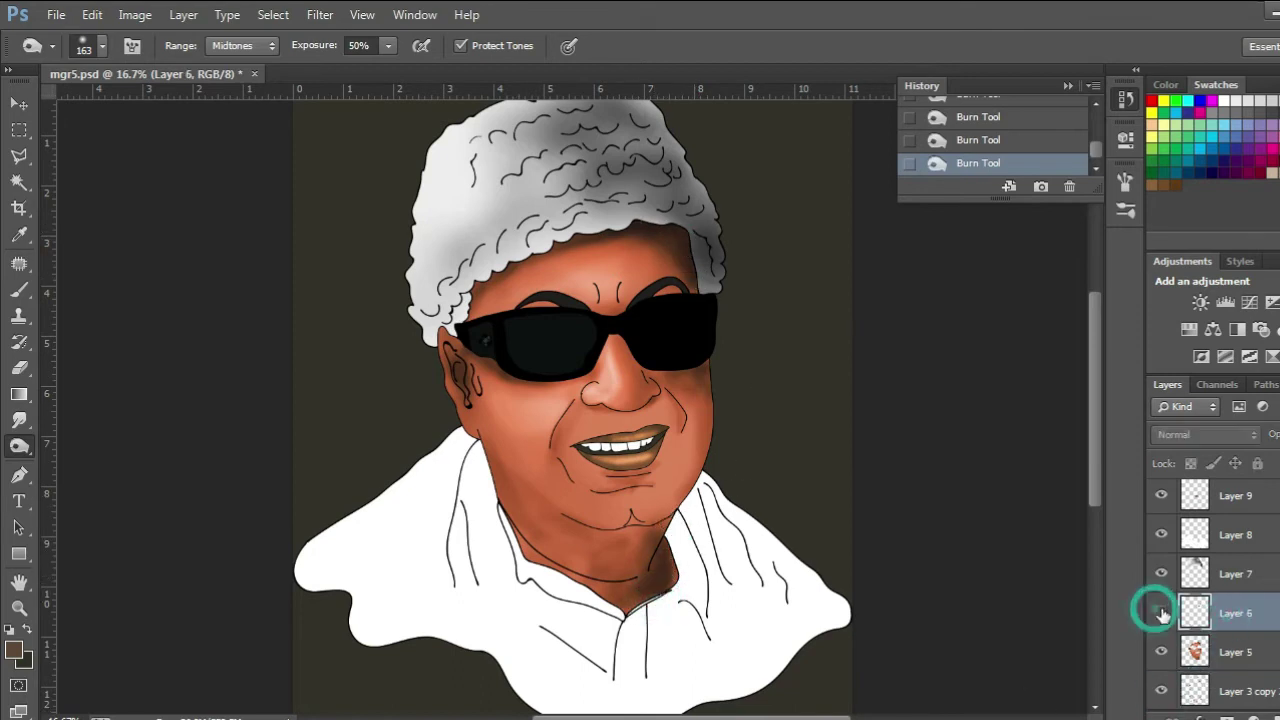
click(1250, 573)
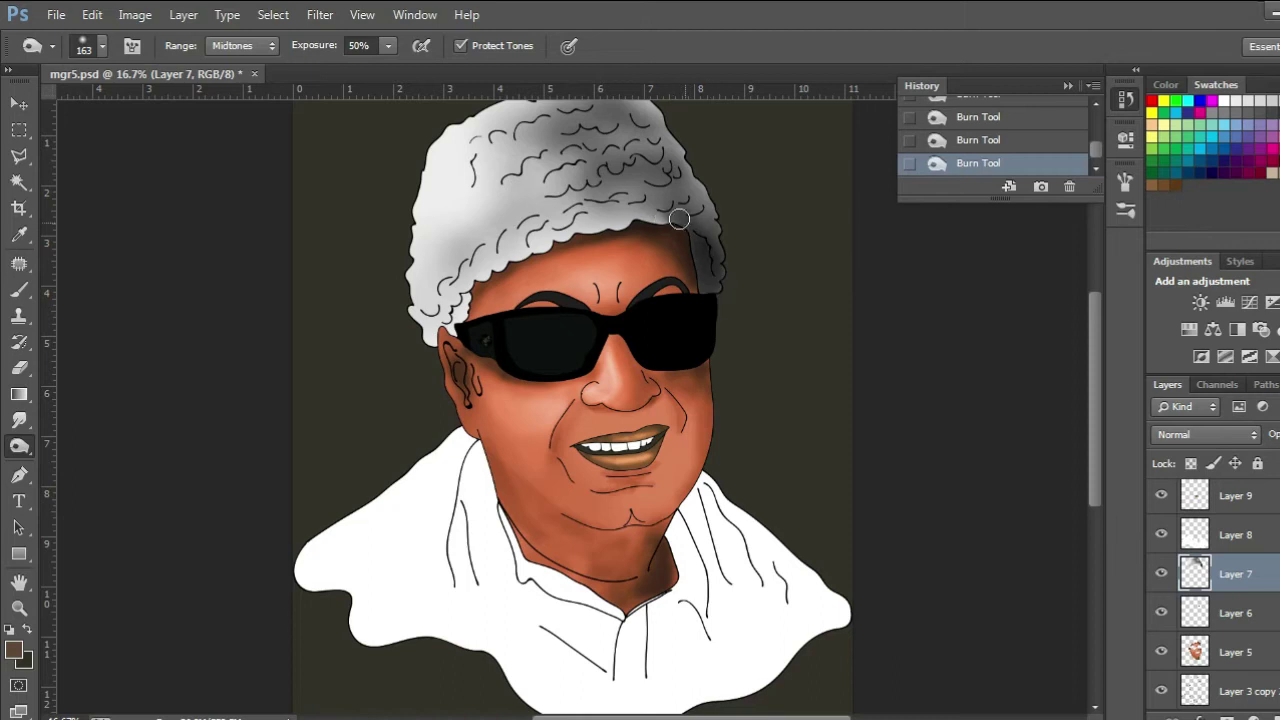
drag(611, 226, 660, 216)
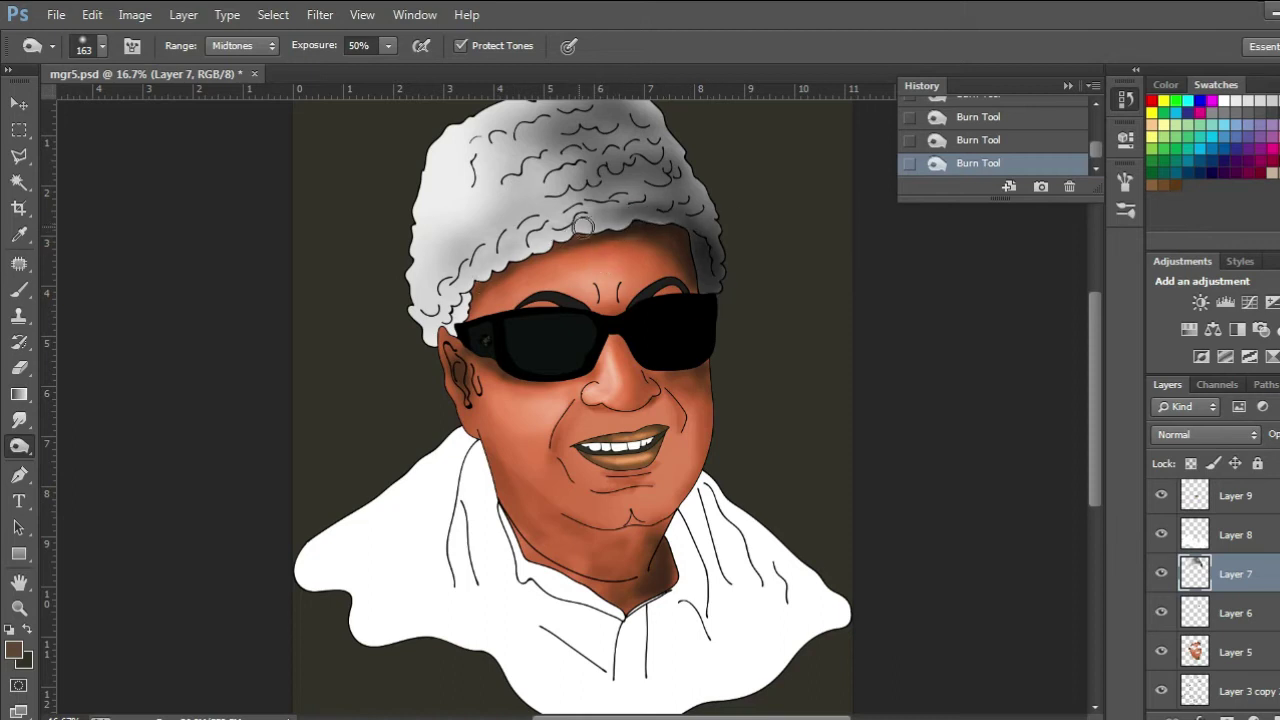
drag(580, 220, 484, 268)
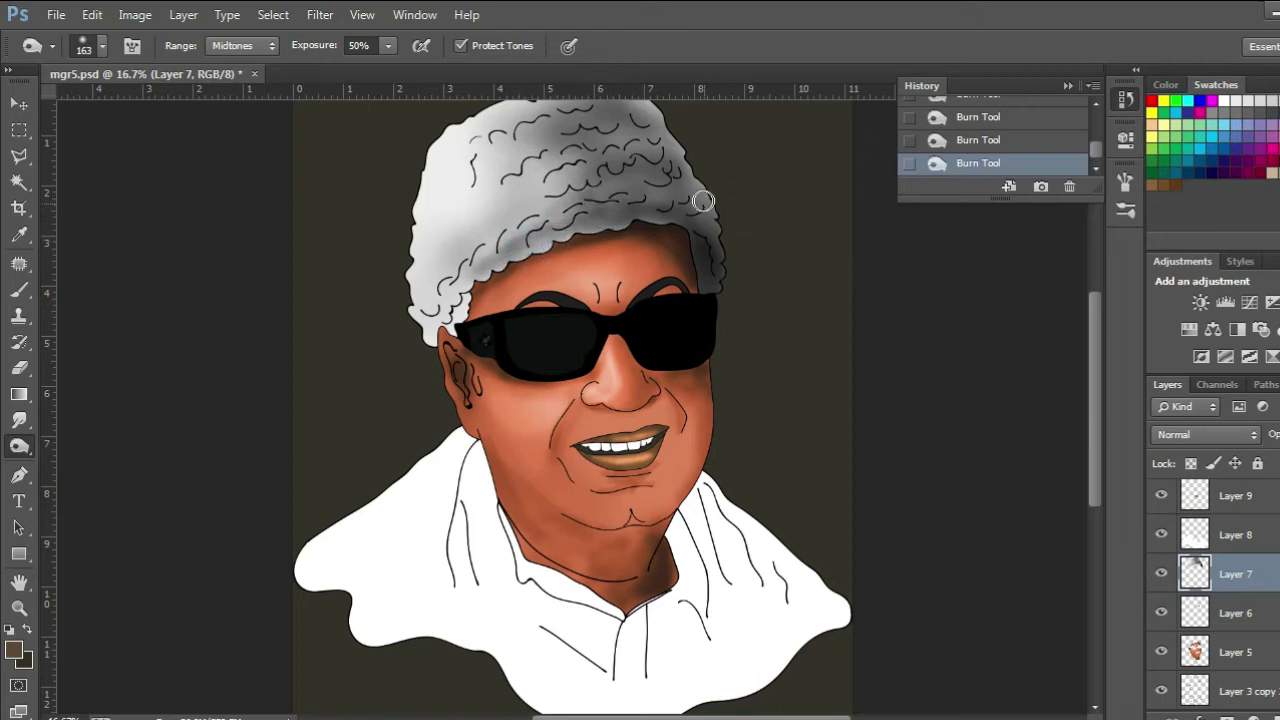
drag(665, 157, 680, 187)
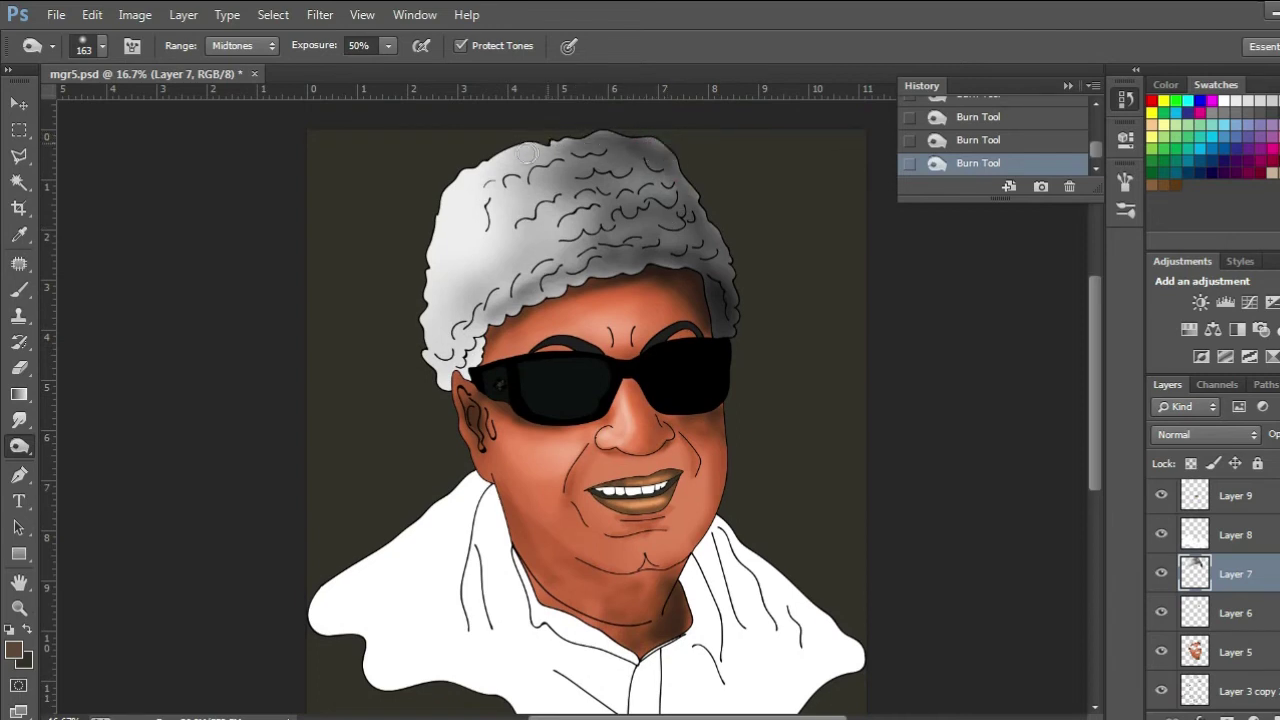
drag(465, 185, 500, 157)
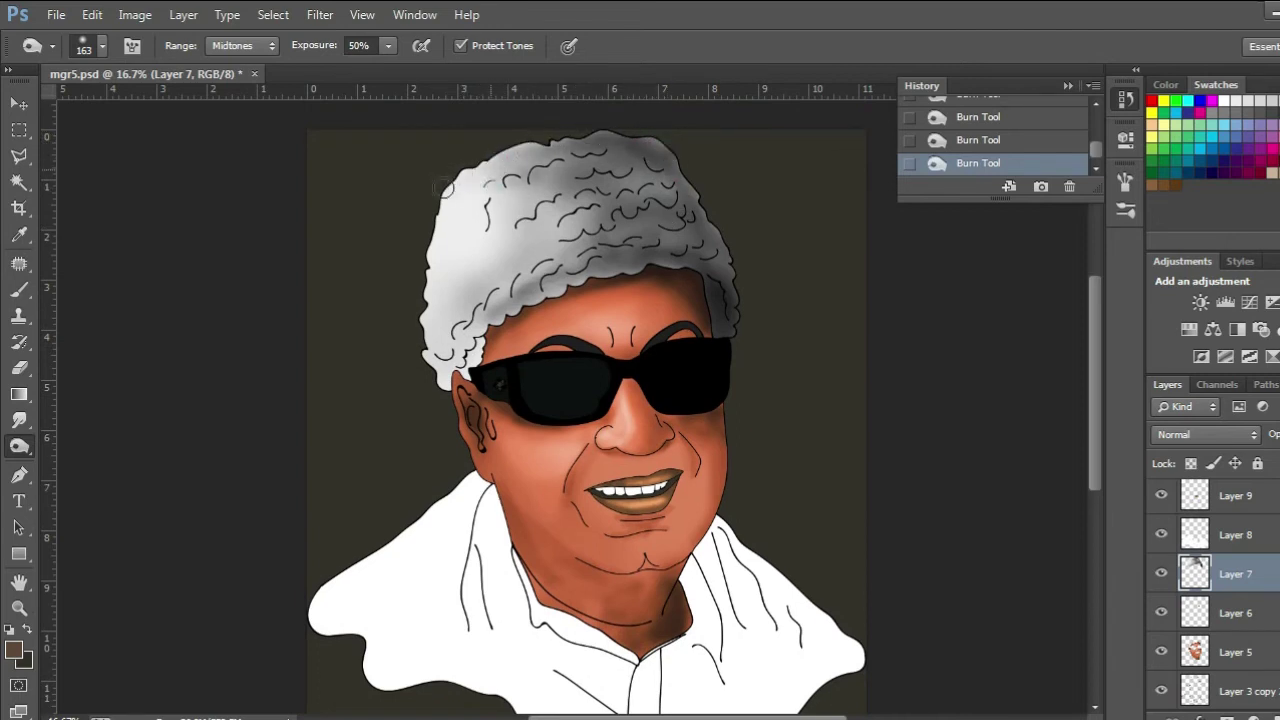
mouse_move(571, 177)
mouse_down()
mouse_move(530, 165)
mouse_move(630, 160)
mouse_move(560, 180)
mouse_move(685, 200)
mouse_move(730, 259)
mouse_up()
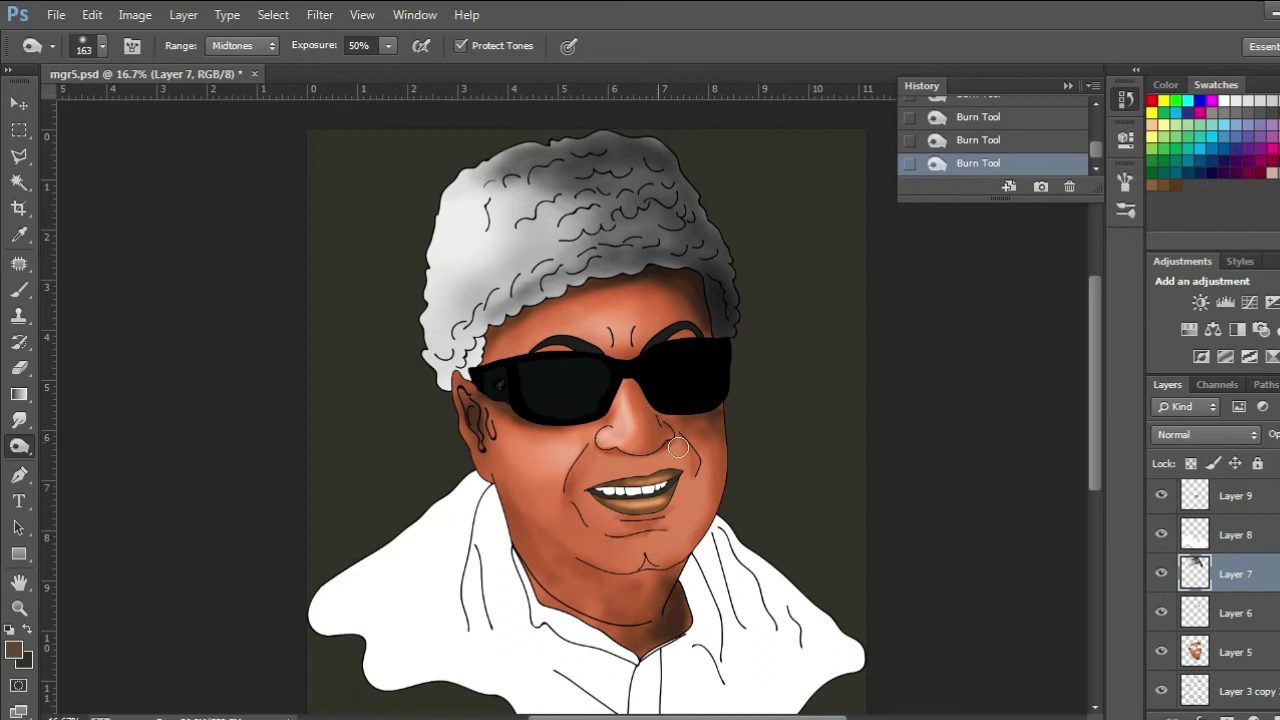
Darken the white shirt on Layer 8 to light grey with an Exposure adjustment
click(1240, 652)
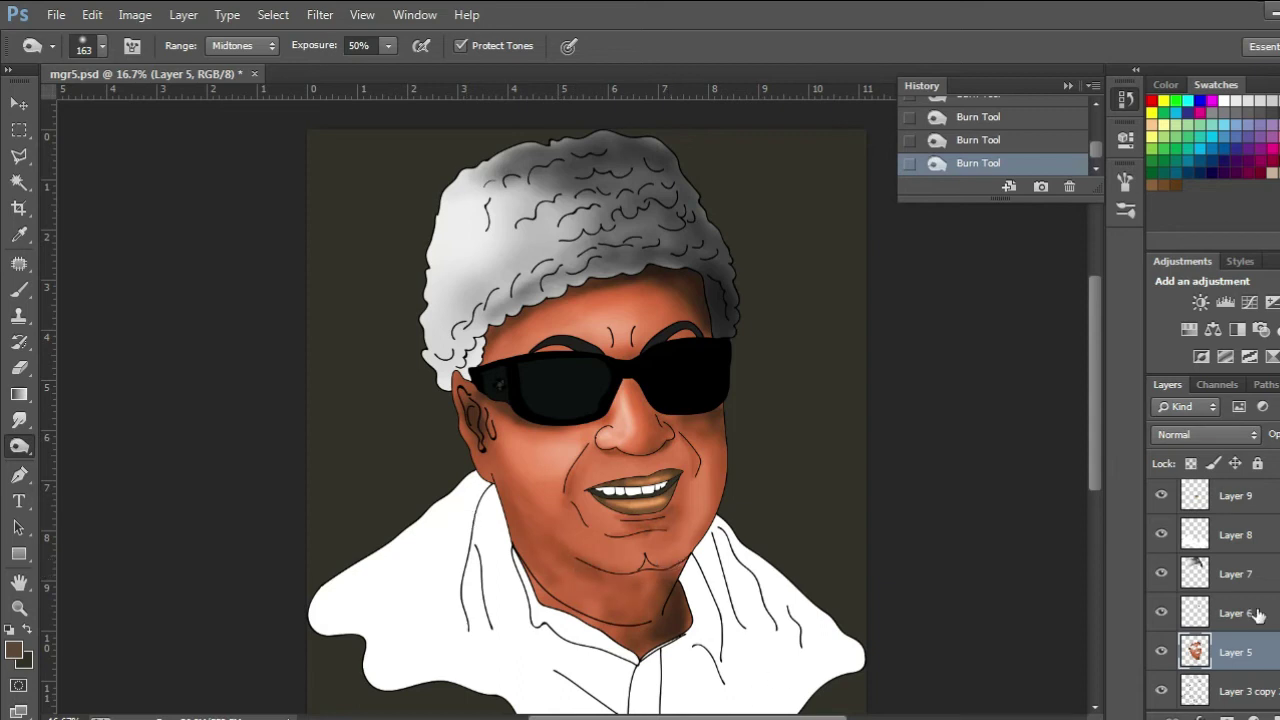
click(1235, 535)
click(134, 14)
mouse_move(200, 37)
click(400, 97)
drag(1037, 325, 1015, 323)
key(Return)
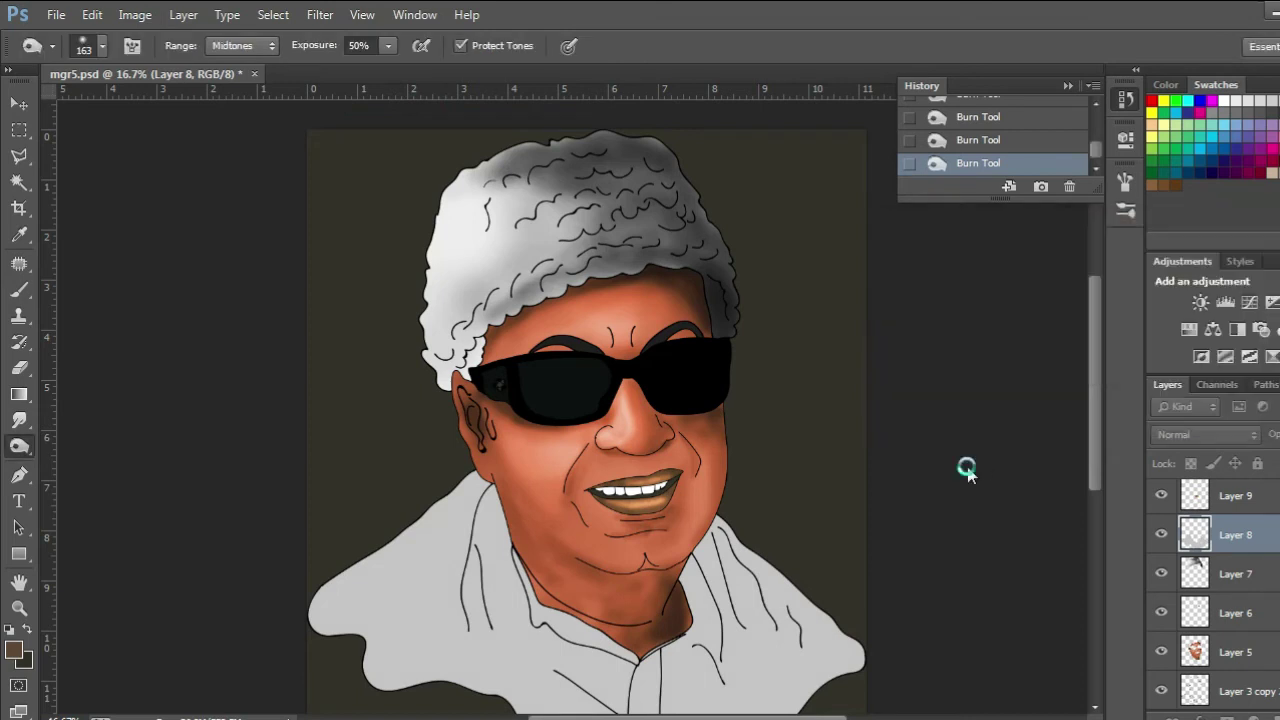
Burn shadows on the shirt's shoulders, collar sides and folds beside the neck using the 163 px brush
mouse_move(438, 515)
mouse_down()
mouse_move(464, 494)
mouse_move(452, 543)
mouse_move(494, 539)
mouse_move(524, 568)
mouse_move(495, 521)
mouse_up()
mouse_move(399, 555)
mouse_down()
mouse_move(382, 580)
mouse_move(403, 564)
mouse_up()
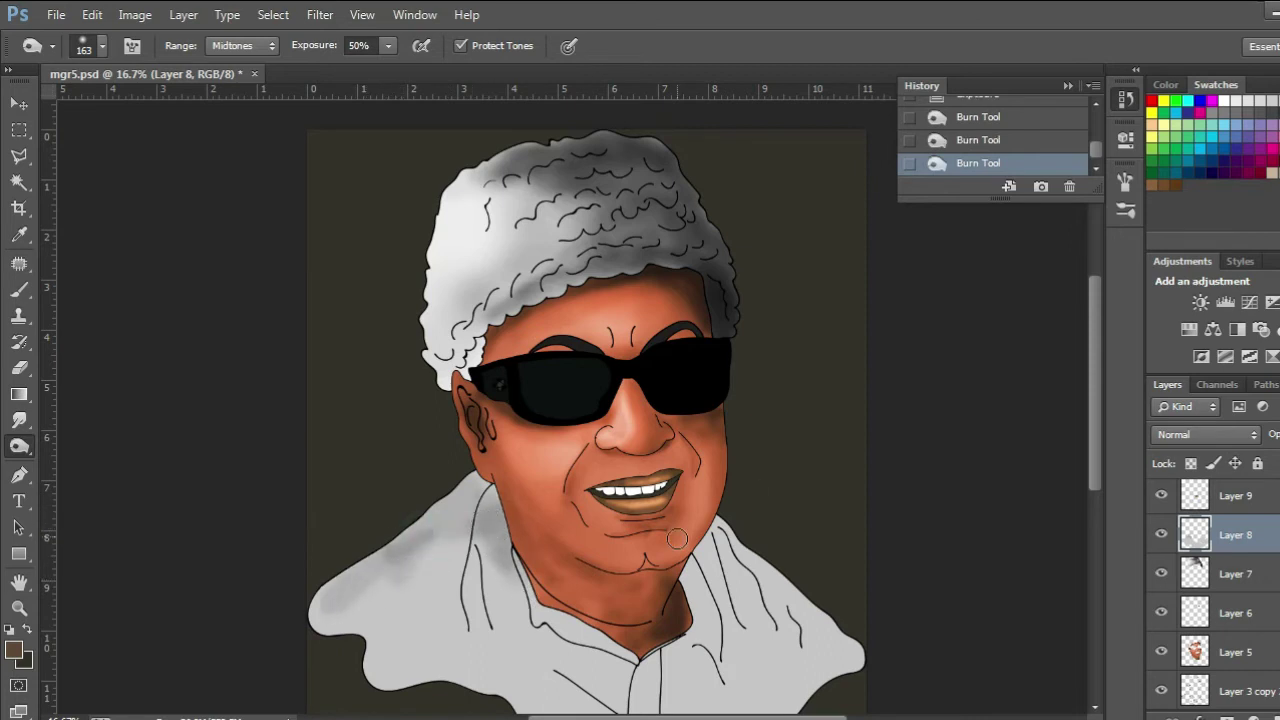
mouse_move(722, 567)
mouse_down()
mouse_move(730, 540)
mouse_move(745, 572)
mouse_move(690, 607)
mouse_up()
mouse_move(717, 551)
mouse_down()
mouse_move(684, 579)
mouse_move(716, 549)
mouse_move(706, 620)
mouse_move(660, 632)
mouse_up()
mouse_move(449, 523)
mouse_down()
mouse_move(343, 586)
mouse_move(440, 580)
mouse_move(468, 497)
mouse_move(395, 561)
mouse_up()
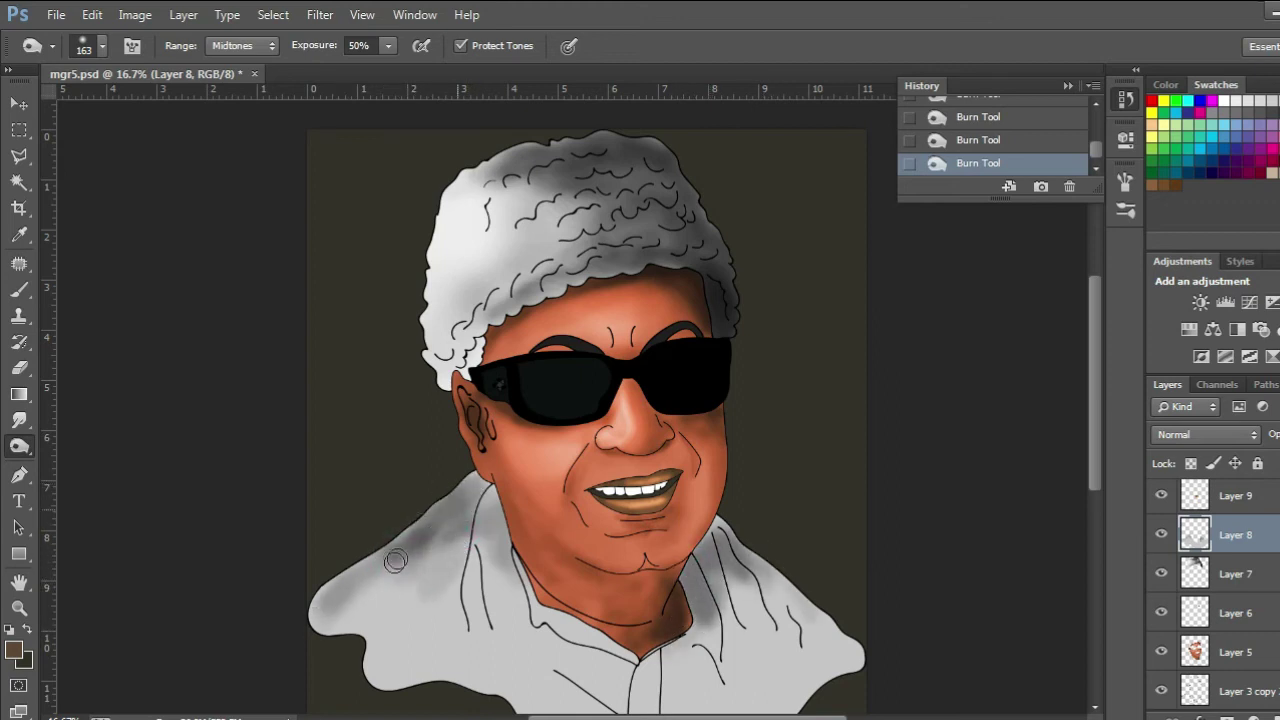
mouse_move(479, 501)
mouse_down()
mouse_move(492, 522)
mouse_move(482, 552)
mouse_up()
mouse_move(740, 565)
mouse_down()
mouse_move(812, 622)
mouse_move(858, 635)
mouse_move(828, 638)
mouse_move(840, 568)
mouse_move(839, 645)
mouse_move(752, 548)
mouse_up()
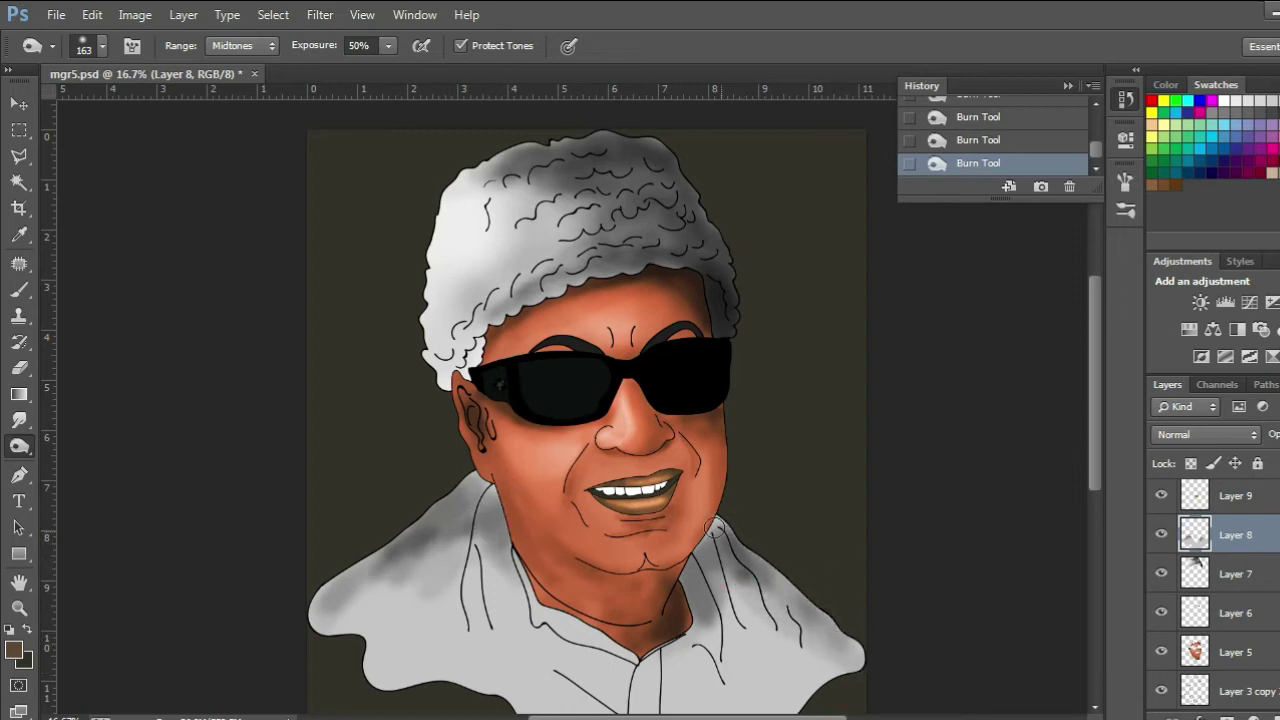
mouse_move(692, 601)
mouse_down()
mouse_move(746, 642)
mouse_move(746, 564)
mouse_move(805, 639)
mouse_up()
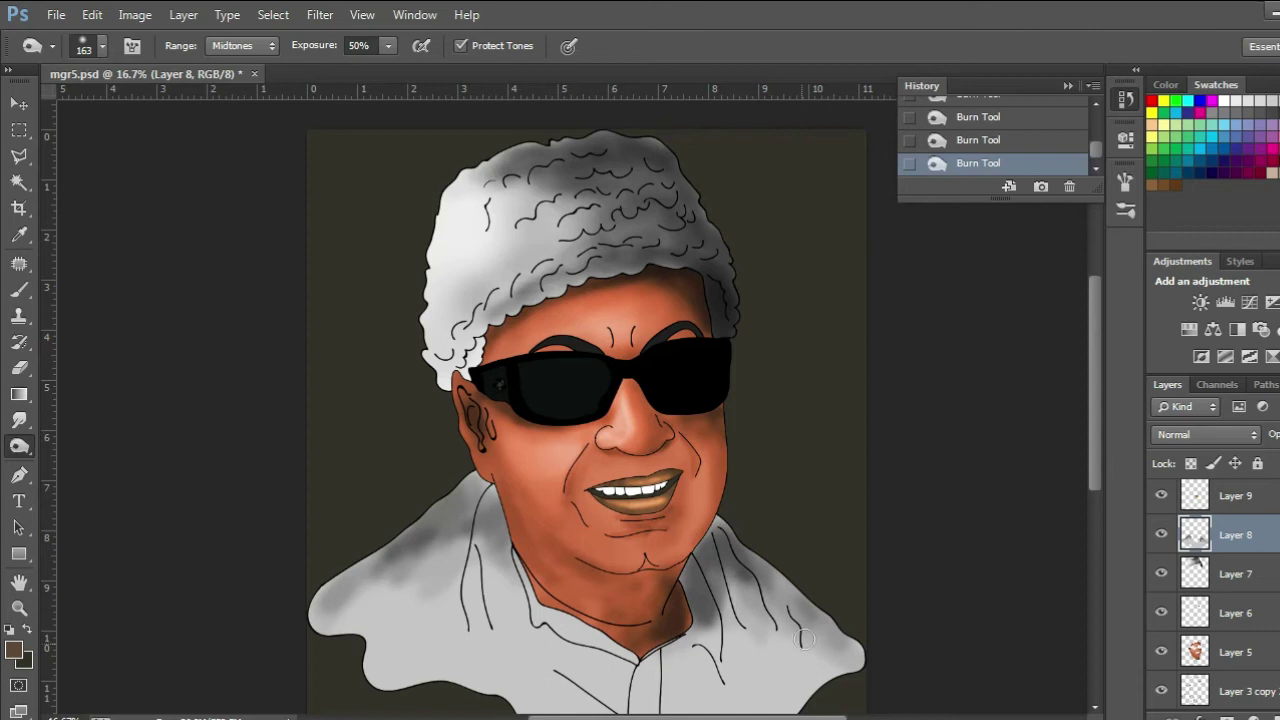
mouse_move(694, 623)
mouse_down()
mouse_move(735, 538)
mouse_move(838, 632)
mouse_up()
mouse_move(460, 508)
mouse_down()
mouse_move(476, 471)
mouse_move(489, 482)
mouse_move(346, 578)
mouse_move(382, 555)
mouse_move(440, 555)
mouse_move(497, 495)
mouse_move(507, 536)
mouse_up()
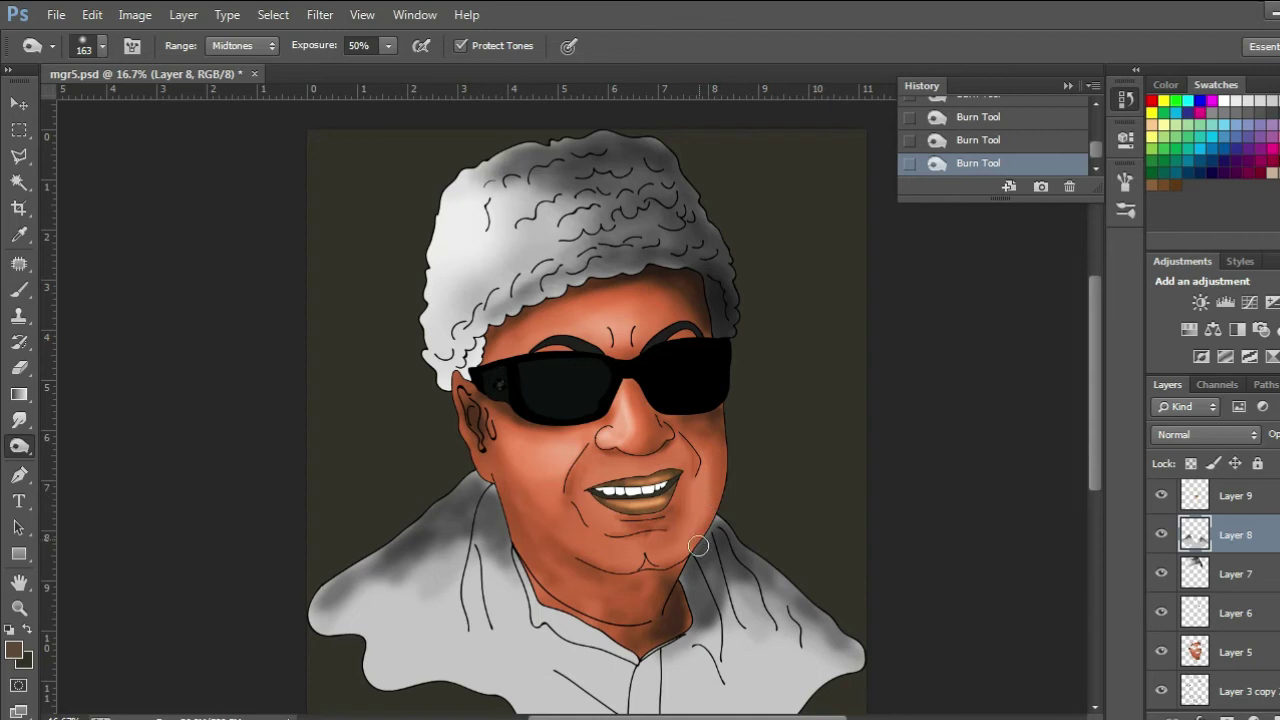
Lighten the chest, collar and lower areas of the shirt using the Dodge tool with a 244 px brush
click(19, 446)
click(90, 440)
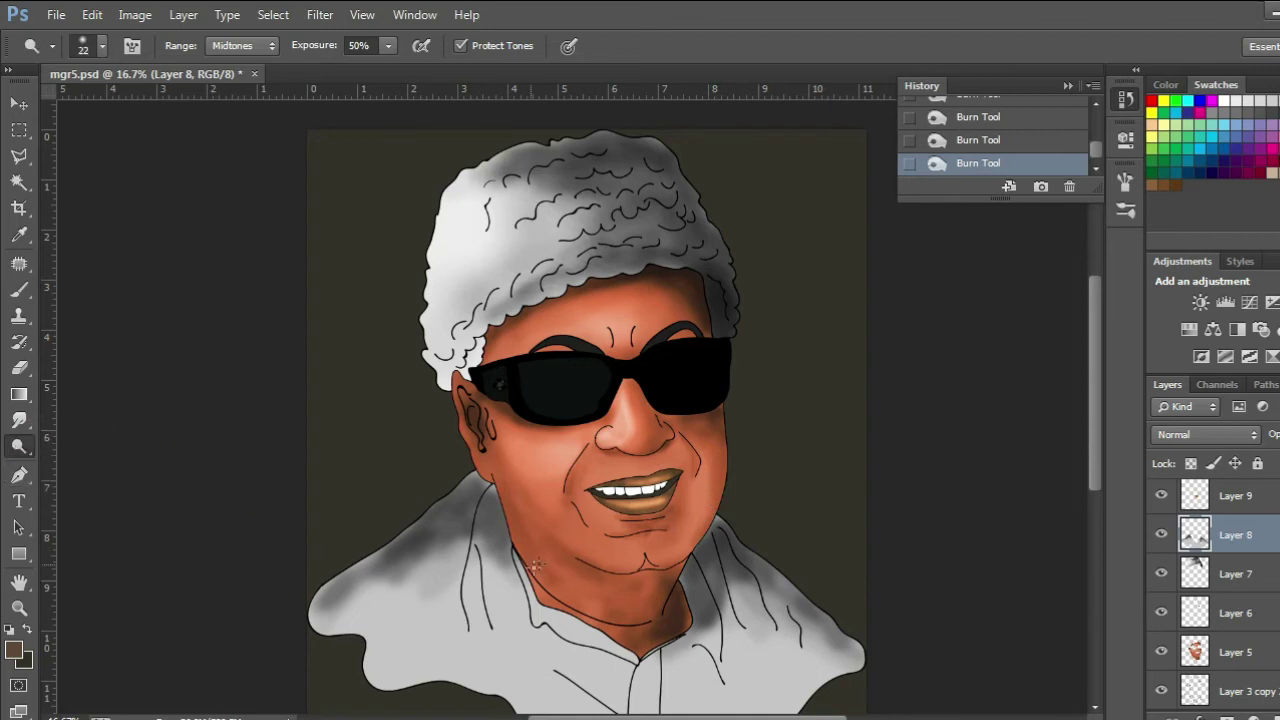
right_click(488, 549)
mouse_move(413, 646)
mouse_down()
mouse_move(443, 553)
mouse_move(584, 648)
mouse_move(590, 686)
mouse_move(560, 690)
mouse_move(695, 670)
mouse_move(682, 648)
mouse_move(748, 640)
mouse_up()
key(space)
drag(648, 586, 612, 477)
mouse_move(506, 545)
mouse_down()
mouse_move(500, 585)
mouse_move(612, 585)
mouse_move(622, 646)
mouse_move(698, 575)
mouse_move(691, 633)
mouse_move(635, 568)
mouse_move(662, 503)
mouse_up()
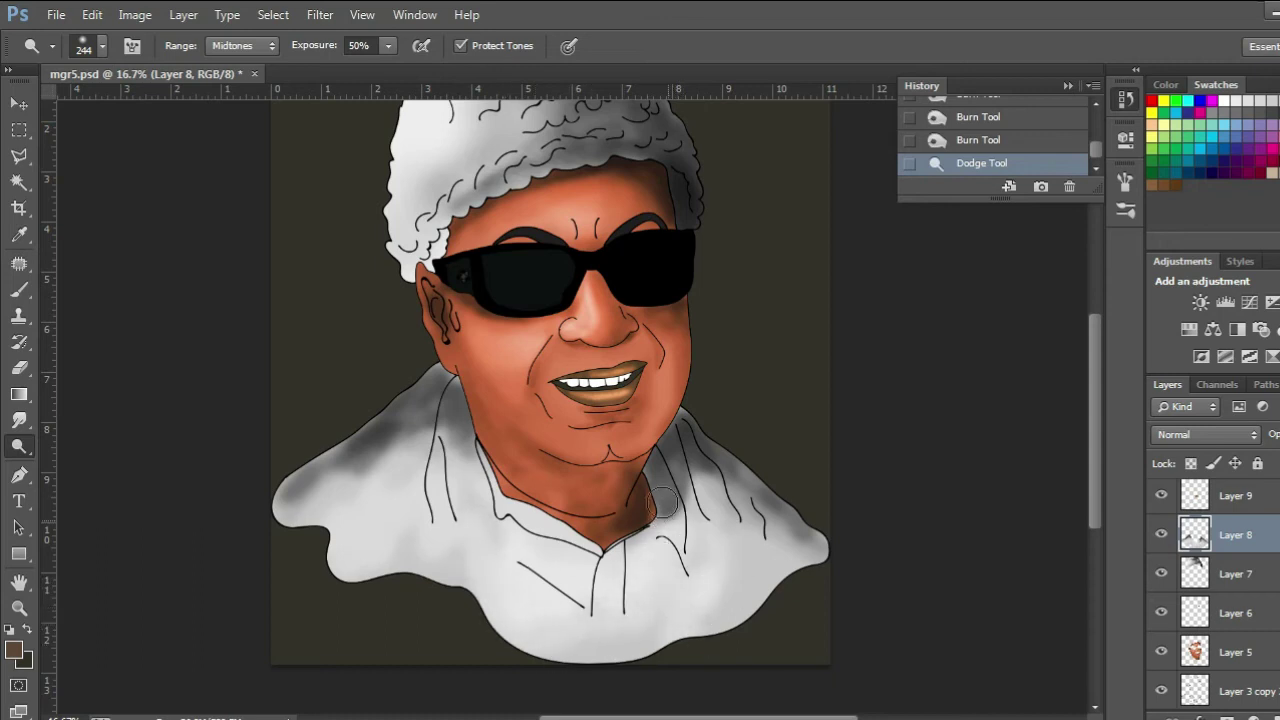
mouse_move(514, 519)
mouse_down()
mouse_move(582, 553)
mouse_move(644, 530)
mouse_move(629, 565)
mouse_move(650, 607)
mouse_move(681, 602)
mouse_move(597, 654)
mouse_move(444, 537)
mouse_move(465, 603)
mouse_move(536, 643)
mouse_move(576, 588)
mouse_move(482, 544)
mouse_move(500, 580)
mouse_up()
mouse_move(701, 554)
mouse_down()
mouse_move(695, 446)
mouse_move(783, 554)
mouse_move(735, 564)
mouse_move(686, 479)
mouse_move(704, 468)
mouse_move(771, 547)
mouse_move(652, 575)
mouse_move(427, 431)
mouse_move(370, 462)
mouse_move(429, 427)
mouse_move(464, 506)
mouse_move(578, 603)
mouse_up()
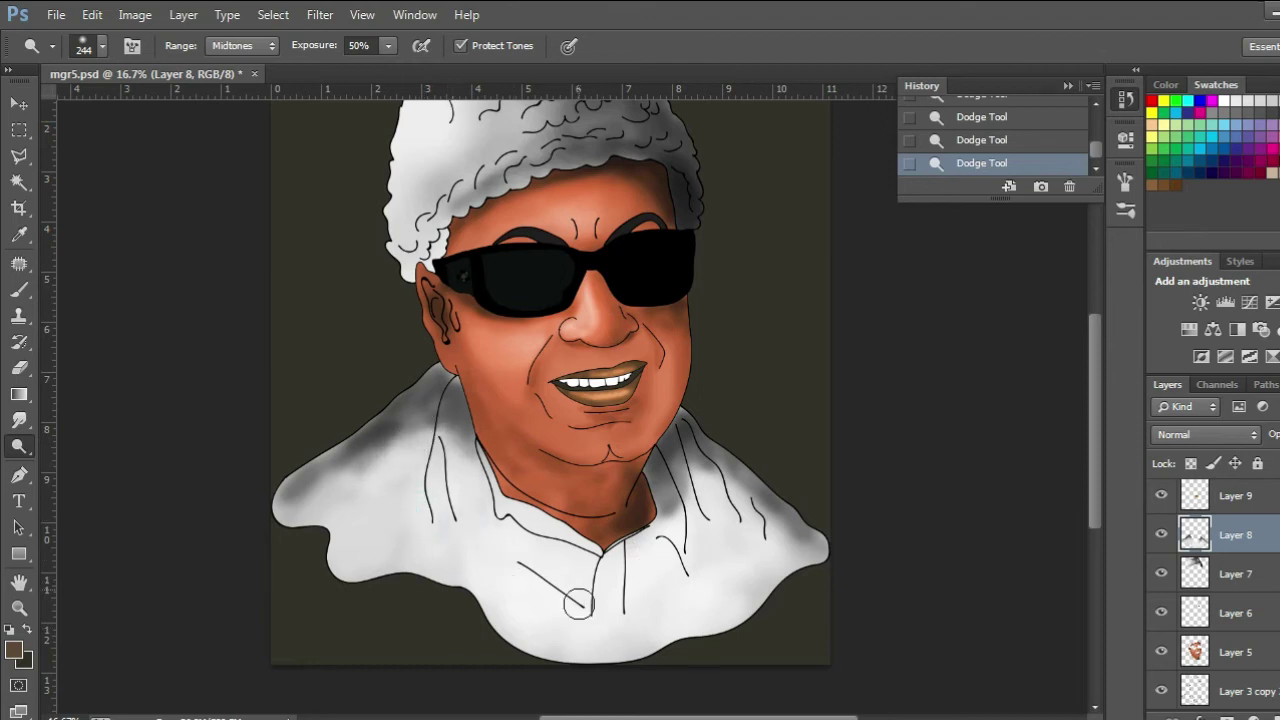
Burn a soft shadow along the shirt's lower edge beneath the ear-side shoulder using the 163 px brush
right_click(19, 446)
click(114, 466)
drag(388, 565, 404, 569)
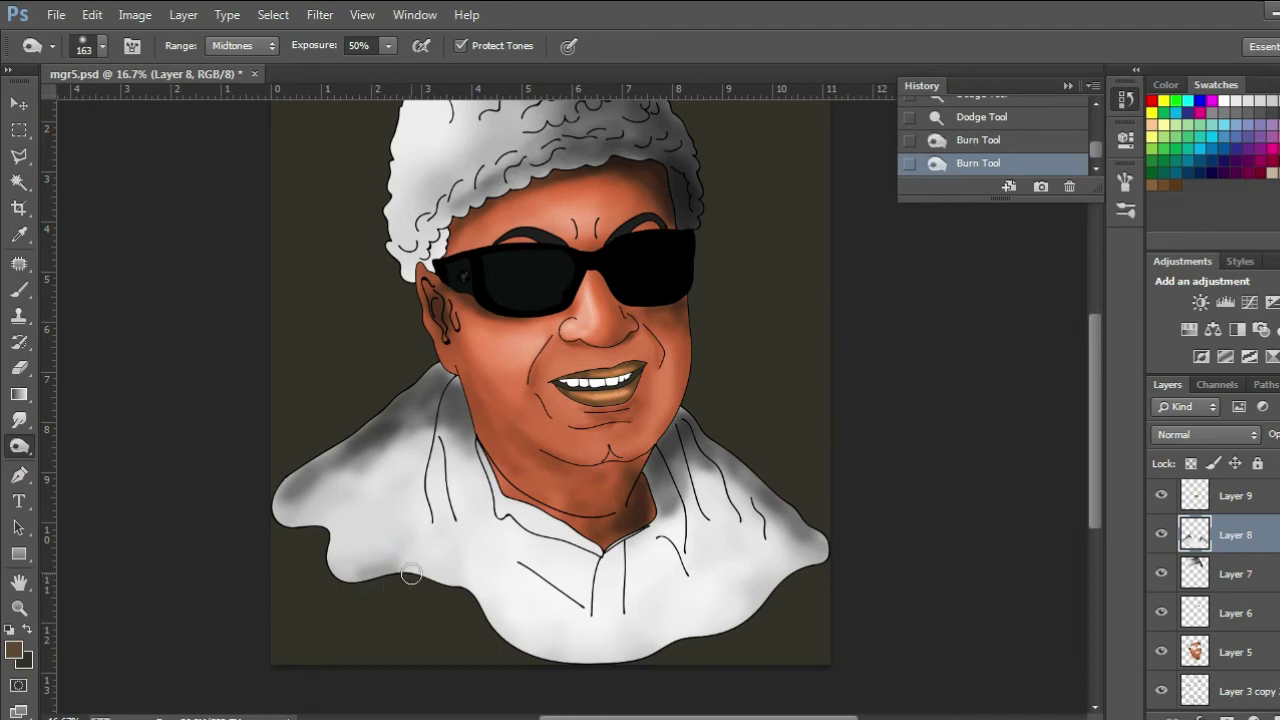
Burn the Layer 4 background below the shirt and around the upper corners using a 261 px brush
scroll(1220, 600, down, 8)
click(1240, 691)
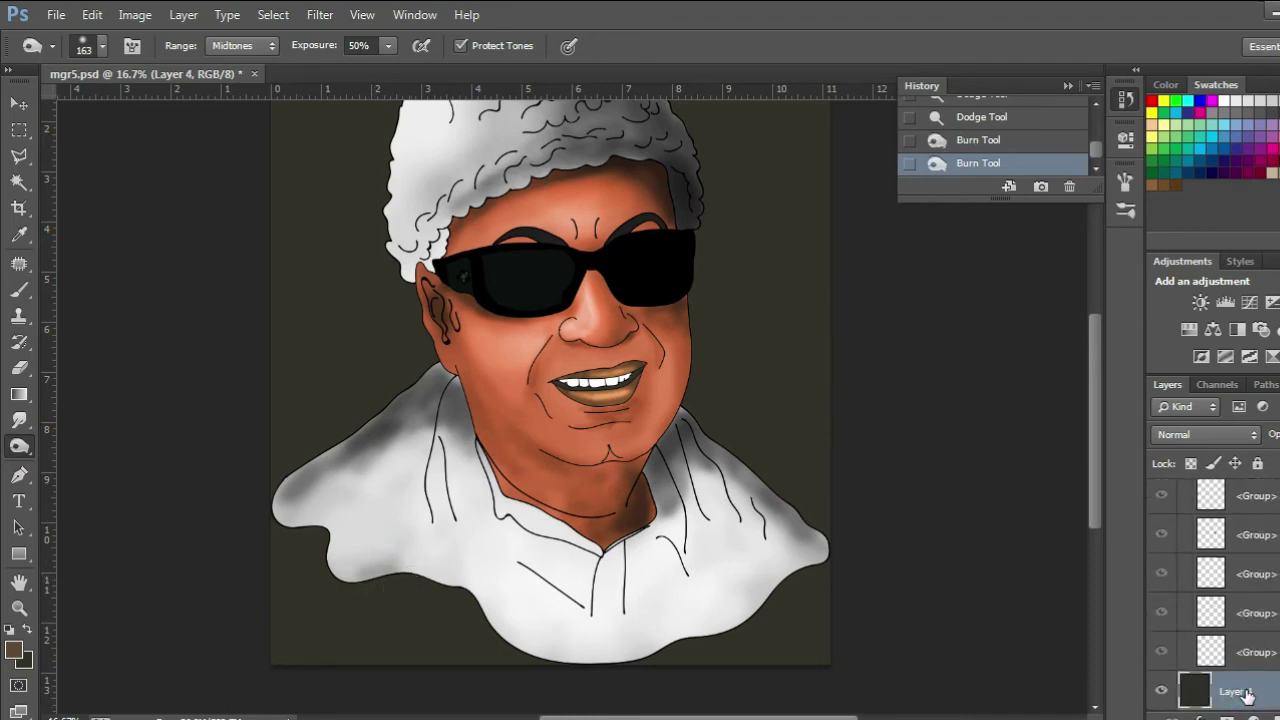
right_click(807, 607)
click(1013, 513)
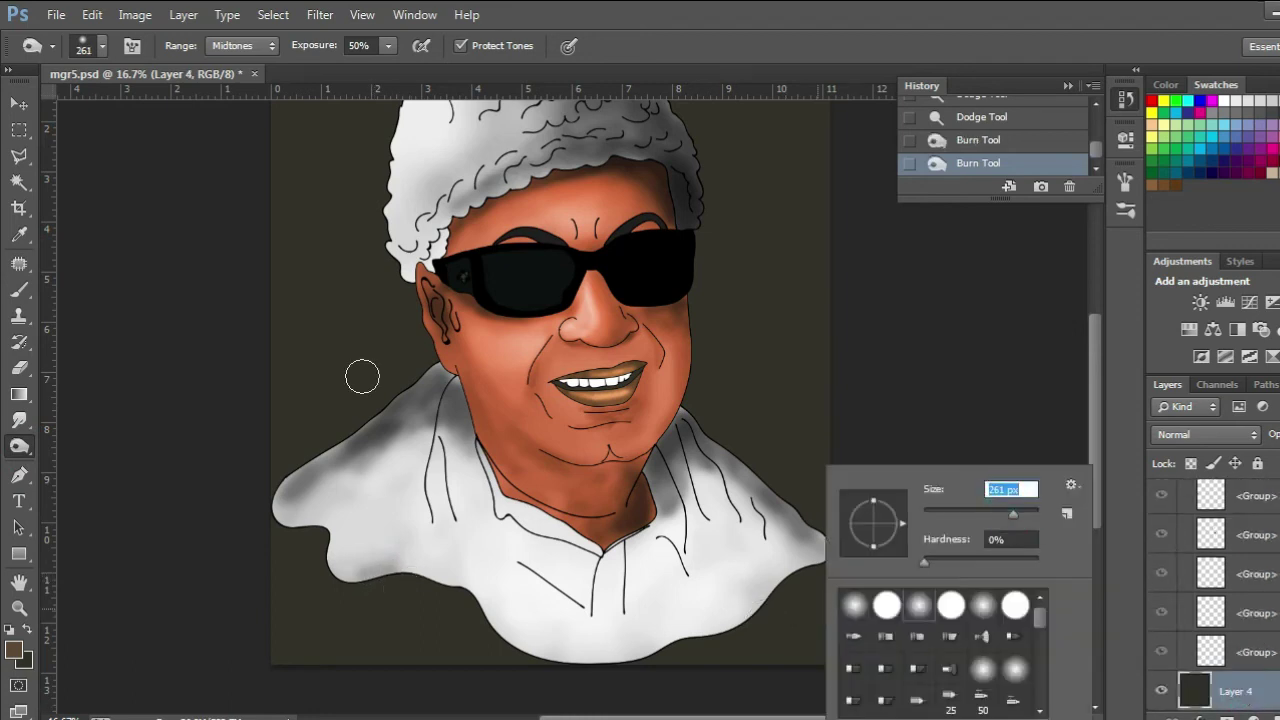
drag(373, 602, 418, 577)
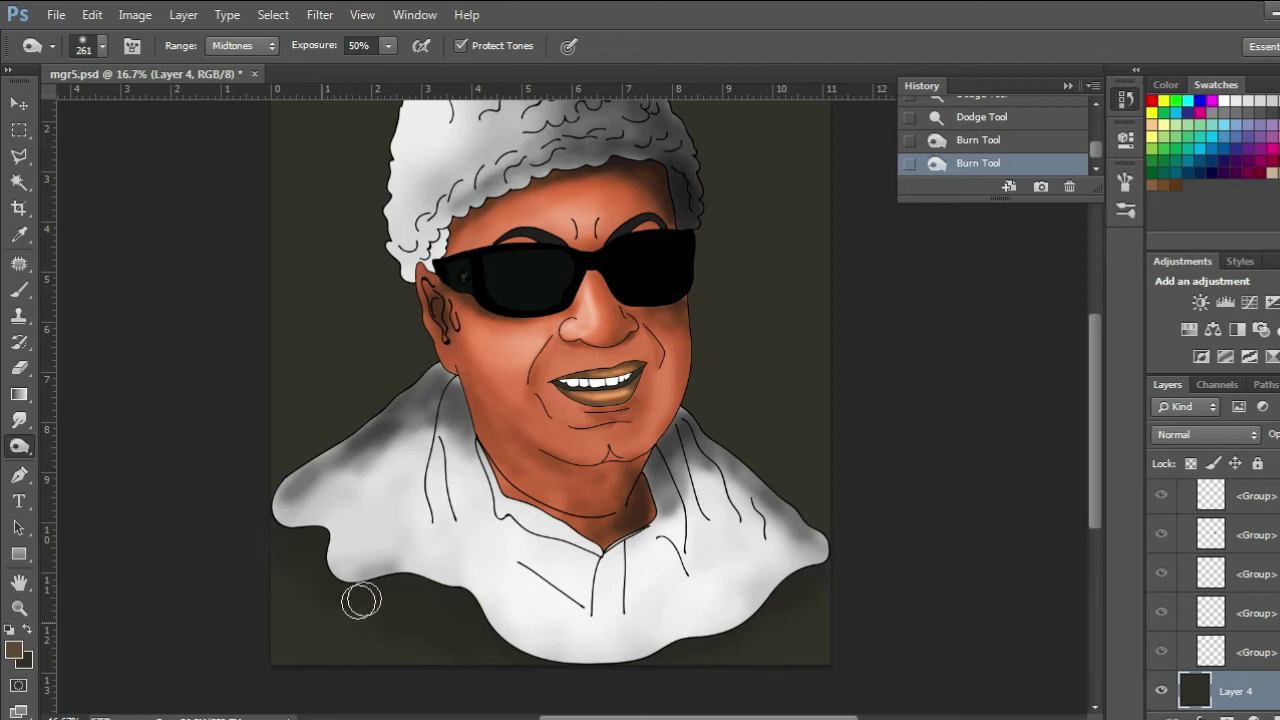
mouse_move(488, 643)
mouse_down()
mouse_move(568, 659)
mouse_move(746, 631)
mouse_move(808, 552)
mouse_up()
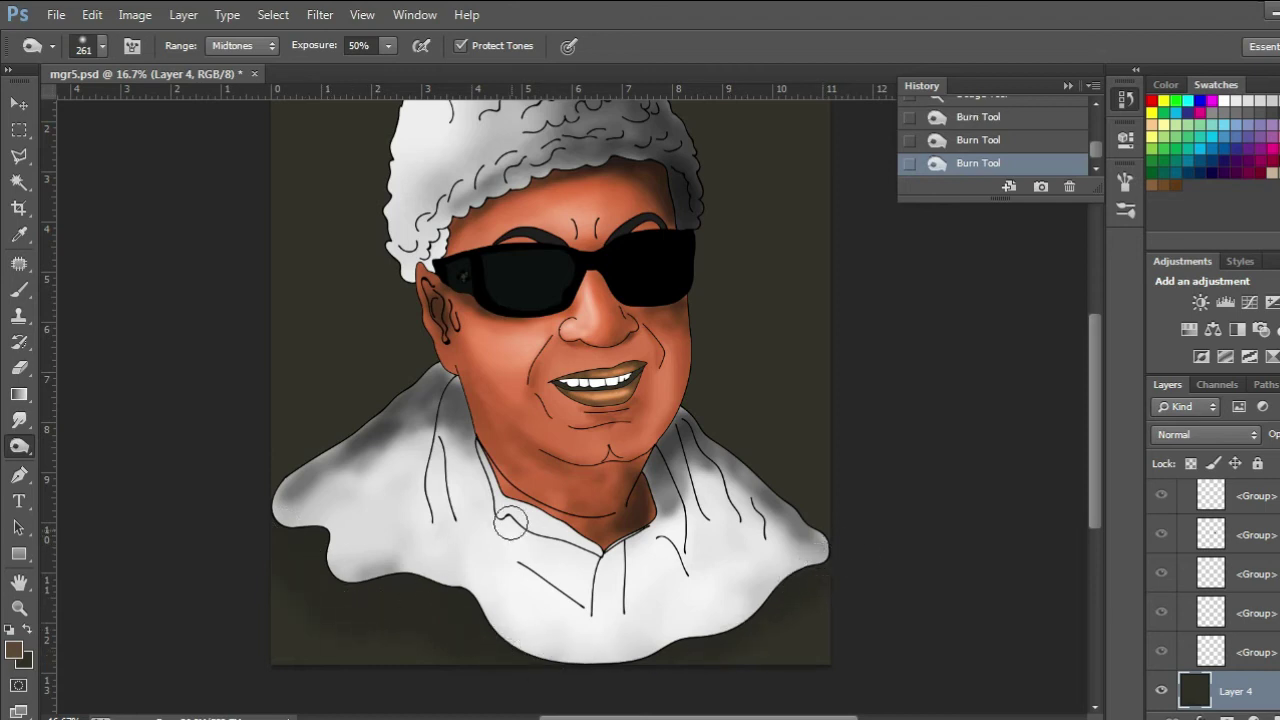
scroll(604, 410, up, 3)
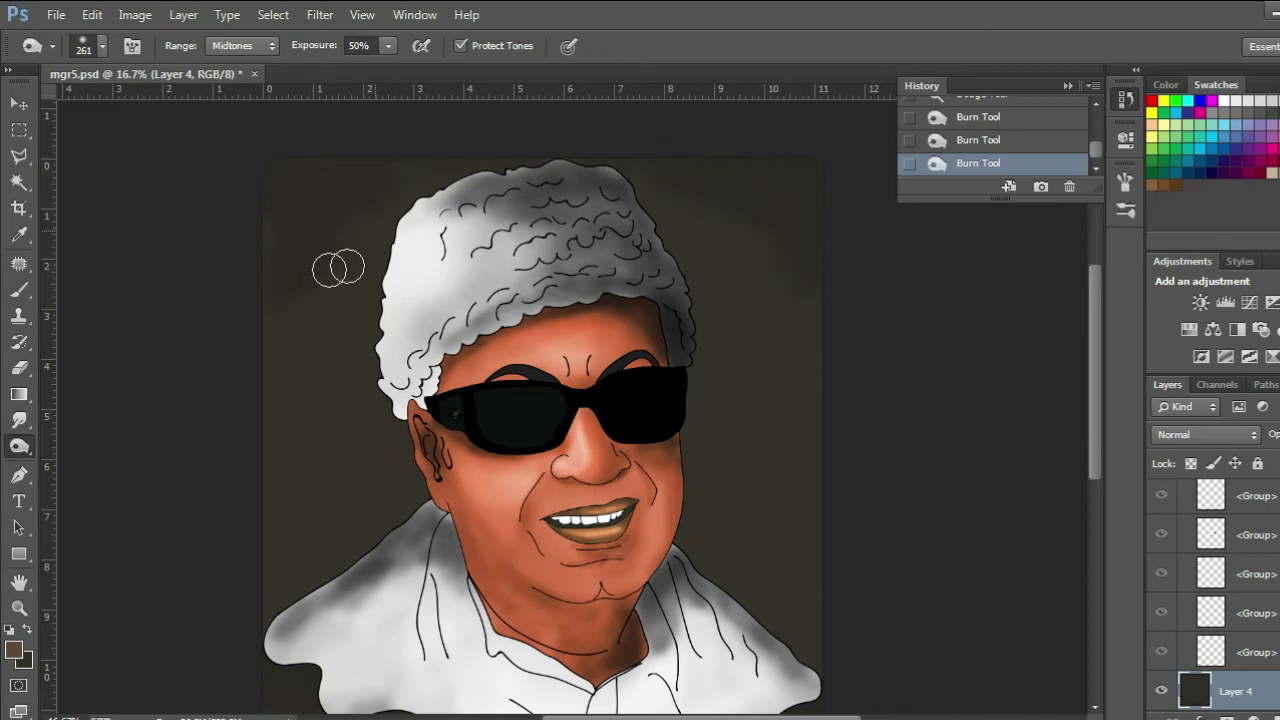
mouse_move(285, 294)
mouse_down()
mouse_move(314, 283)
mouse_move(258, 261)
mouse_up()
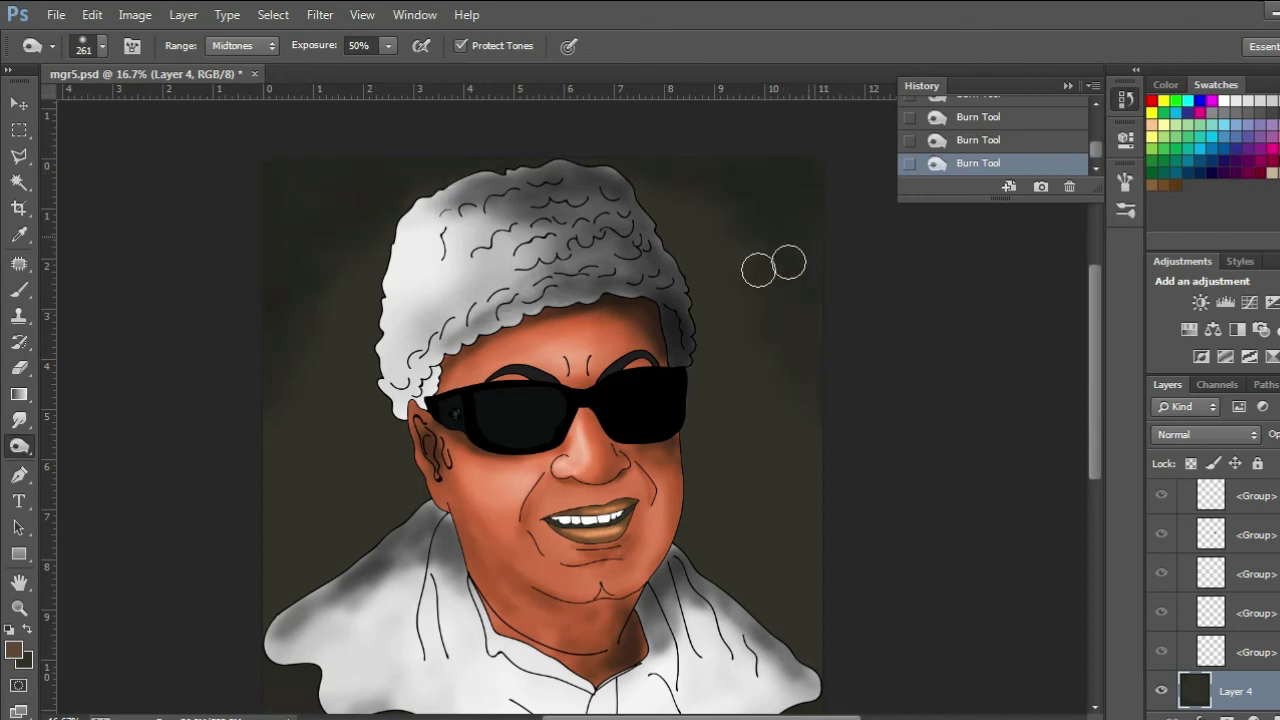
Lighten the Layer 4 background on both sides of the head using the Dodge tool with a 1447 px brush
right_click(18, 453)
click(104, 443)
right_click(369, 477)
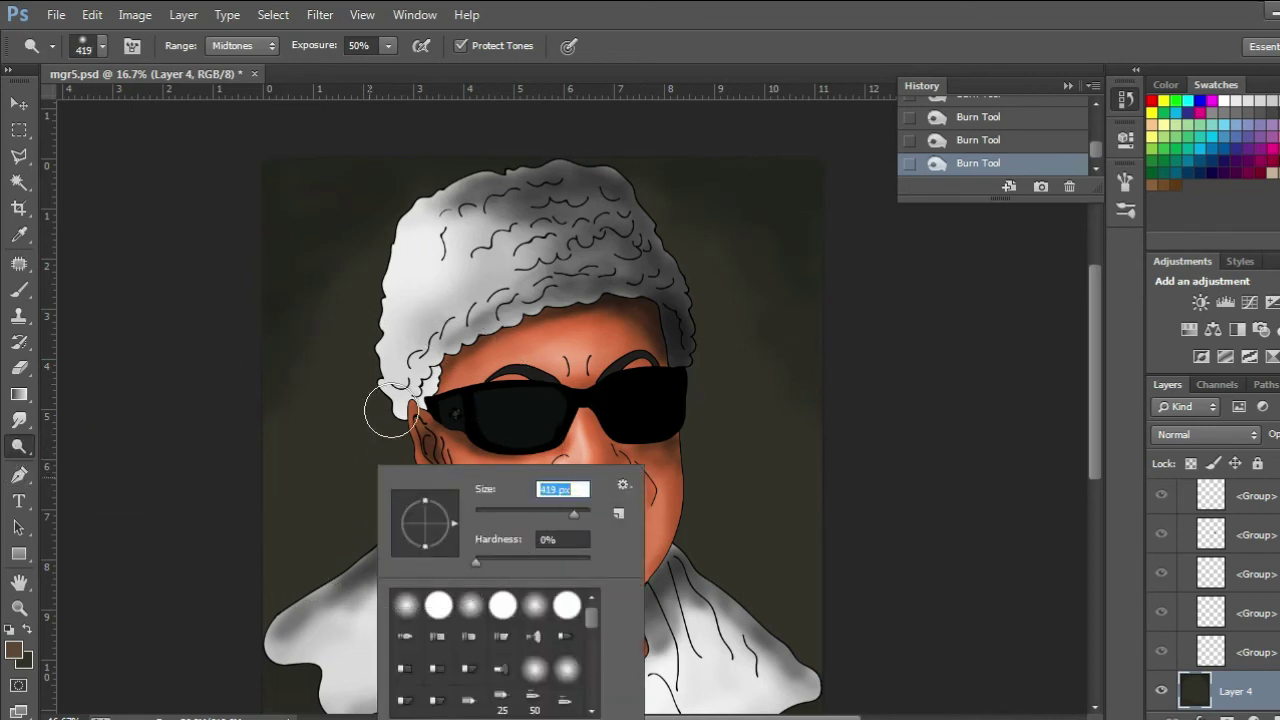
drag(578, 514, 583, 515)
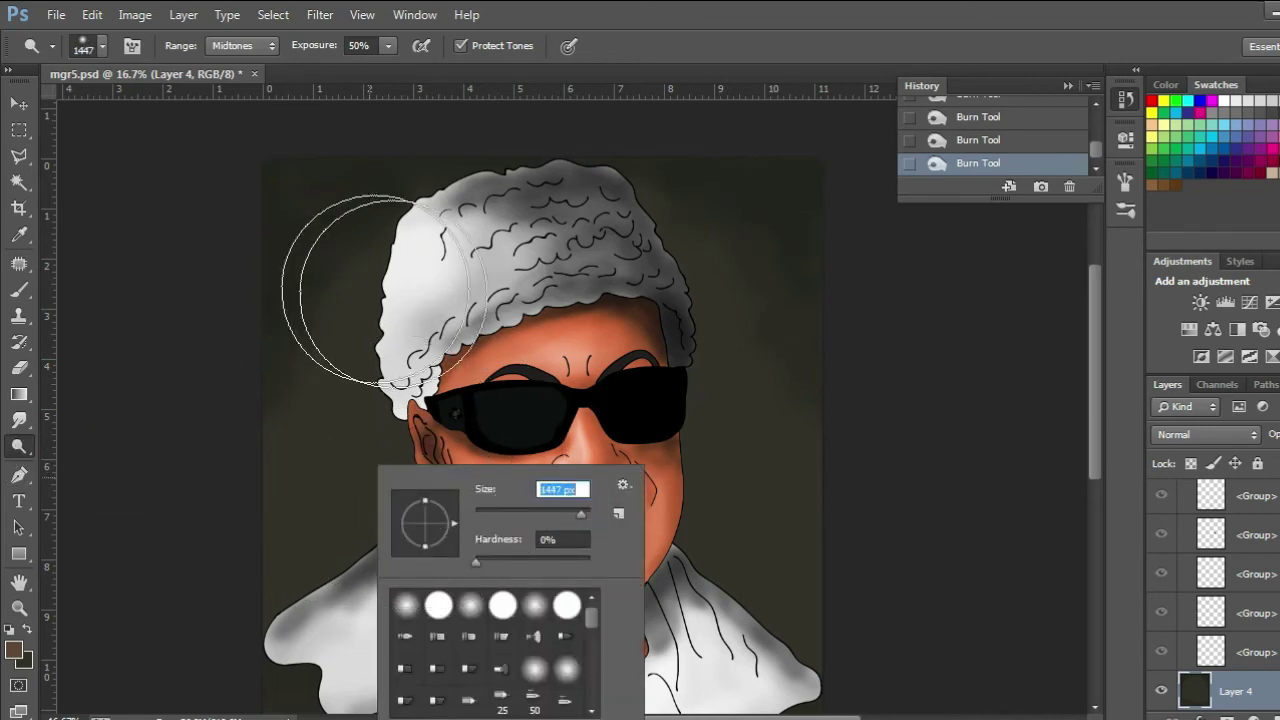
key(Return)
mouse_move(460, 418)
mouse_down()
mouse_move(442, 452)
mouse_move(400, 368)
mouse_move(432, 467)
mouse_move(427, 422)
mouse_up()
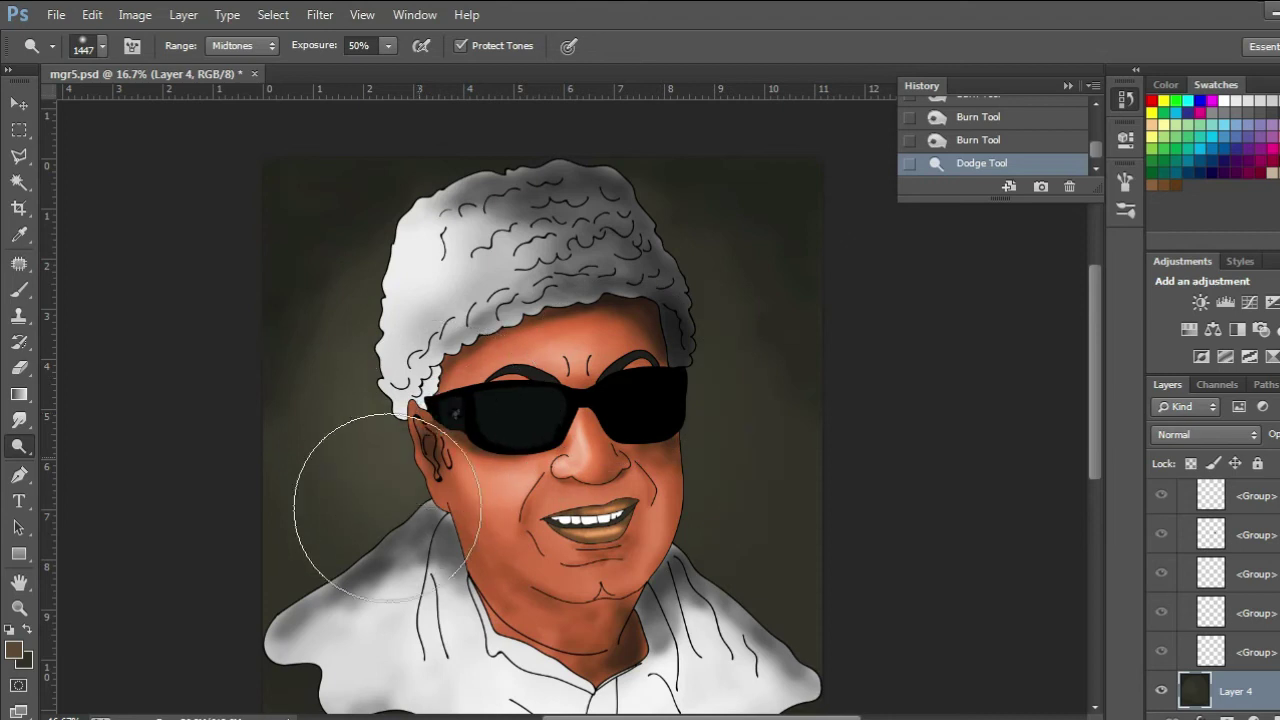
click(411, 459)
click(386, 455)
mouse_move(386, 460)
mouse_down()
mouse_move(385, 512)
mouse_move(413, 290)
mouse_move(371, 284)
mouse_move(354, 437)
mouse_move(385, 471)
mouse_move(409, 463)
mouse_move(348, 341)
mouse_move(364, 302)
mouse_move(381, 447)
mouse_move(326, 526)
mouse_up()
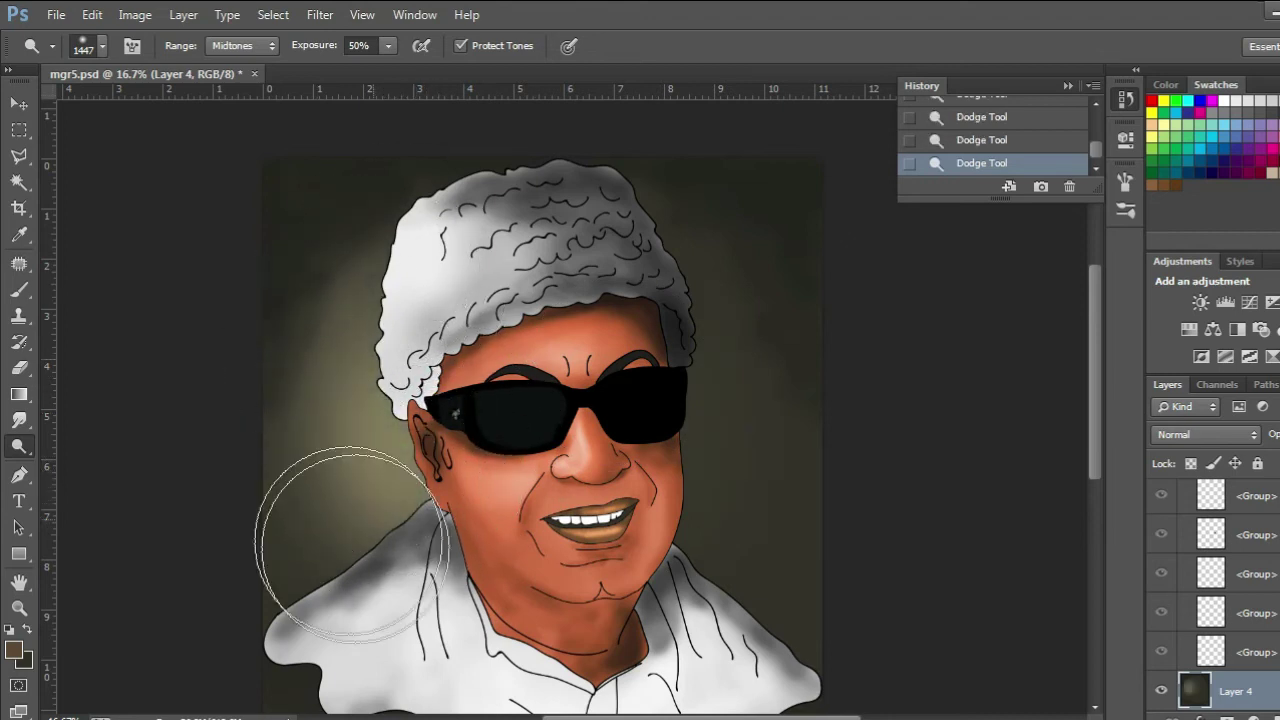
right_click(624, 366)
Darken the background's outer edges and upper corners using the Burn tool with an 1842 px brush
right_click(22, 452)
click(90, 461)
right_click(797, 456)
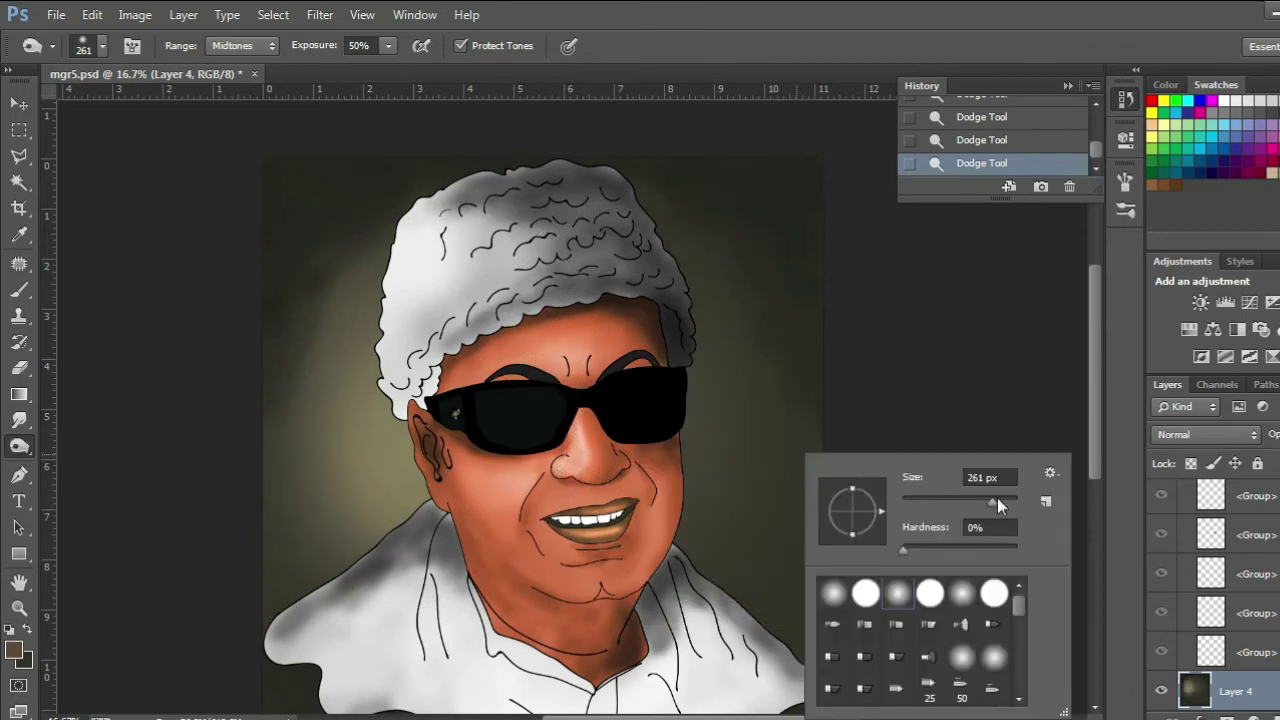
drag(1010, 501, 1006, 501)
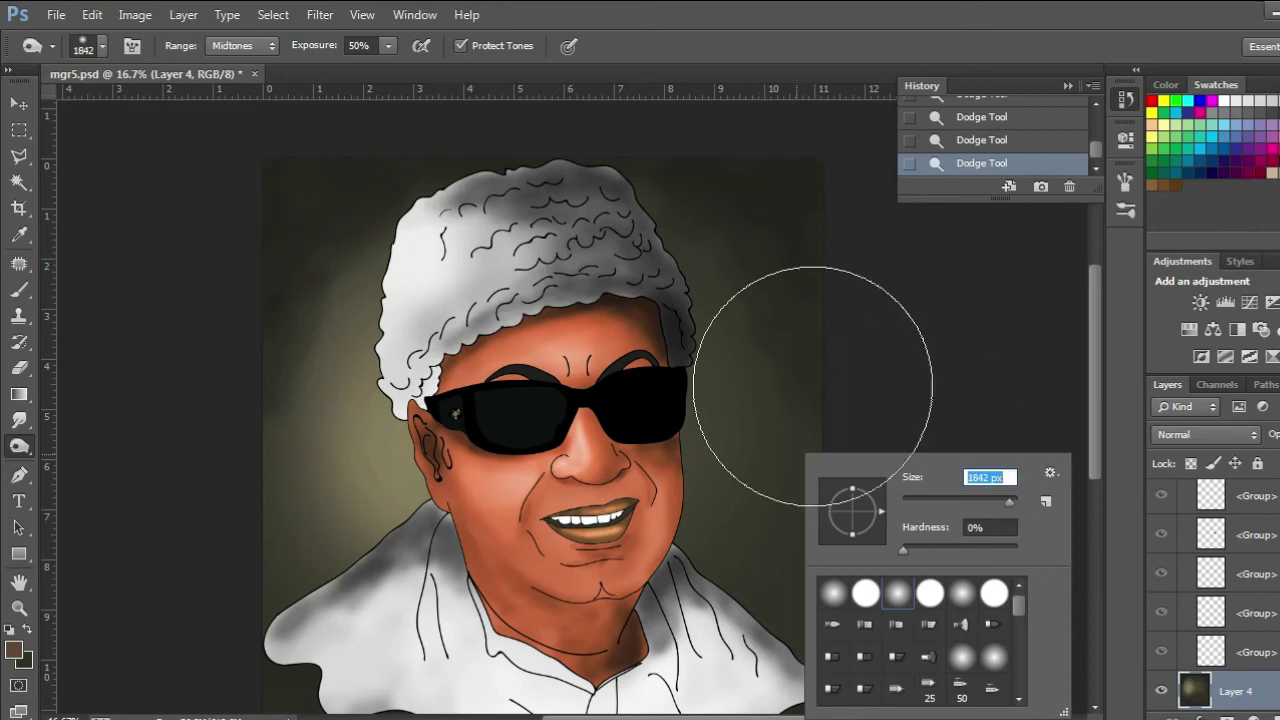
click(757, 327)
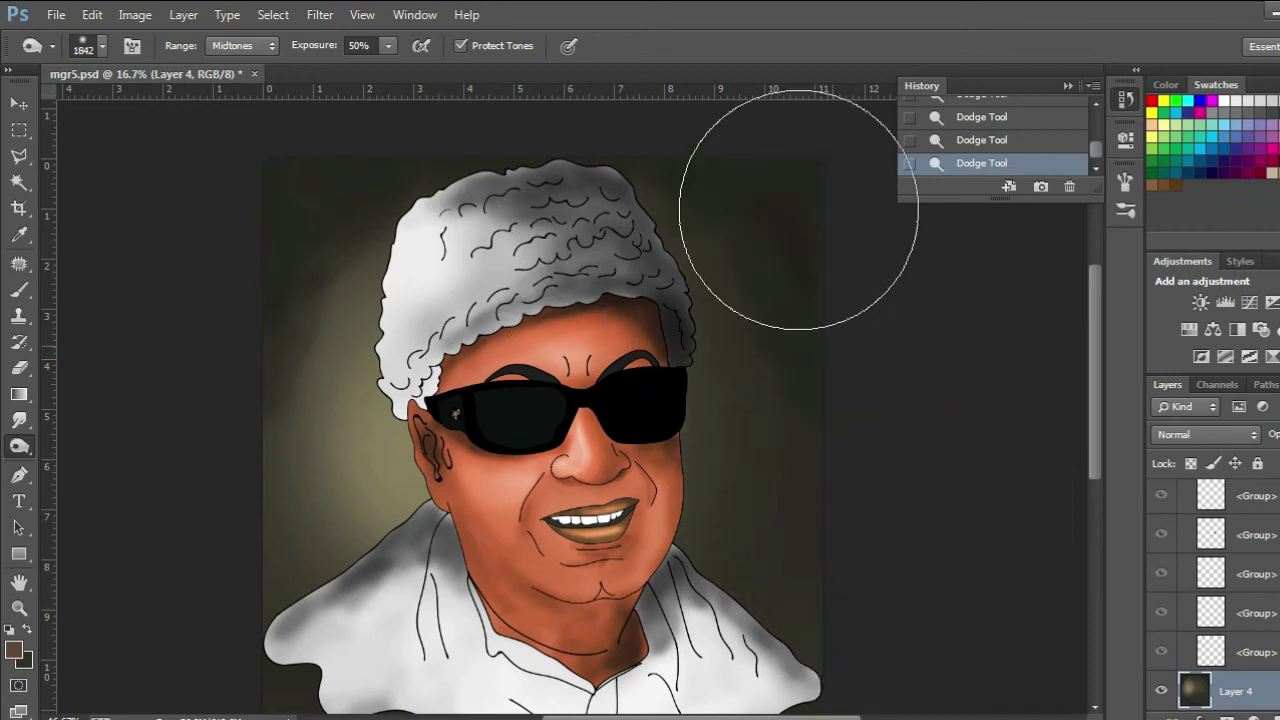
mouse_move(330, 243)
mouse_down()
mouse_move(277, 250)
mouse_move(283, 220)
mouse_up()
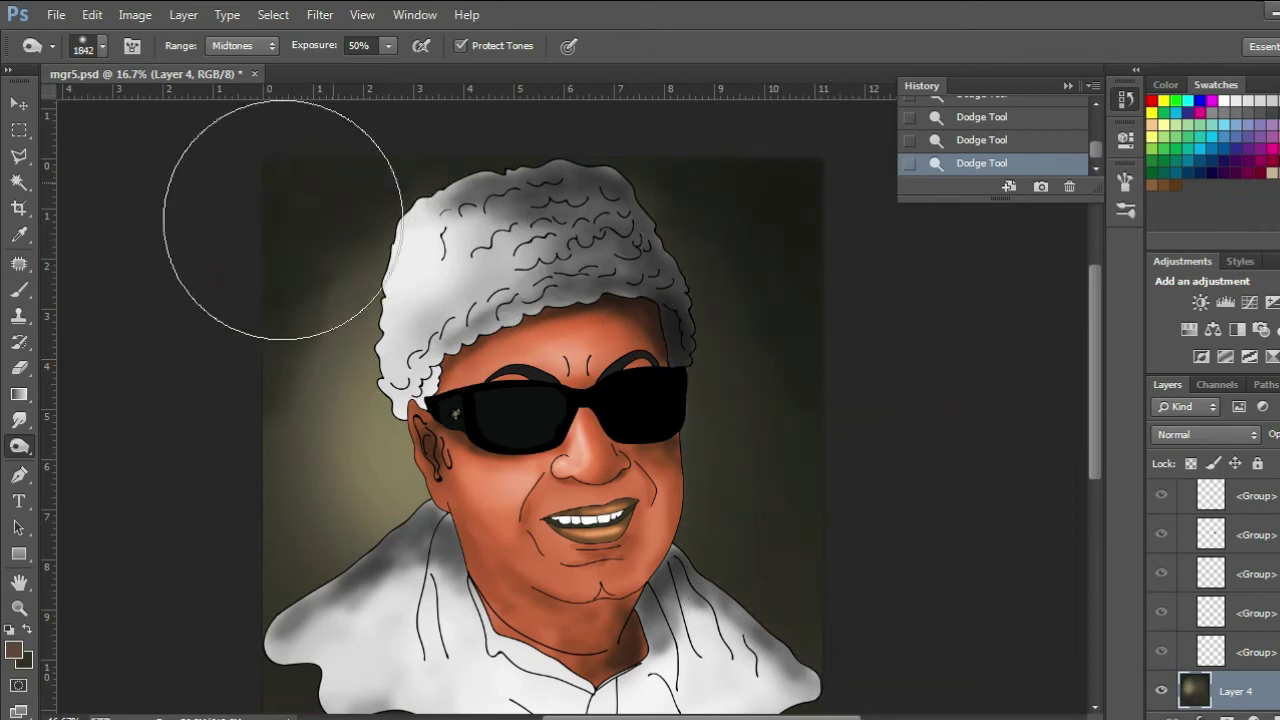
Dodge a bright glow into the background along both sides of the hat, face and shoulders using a 349 px brush
right_click(20, 446)
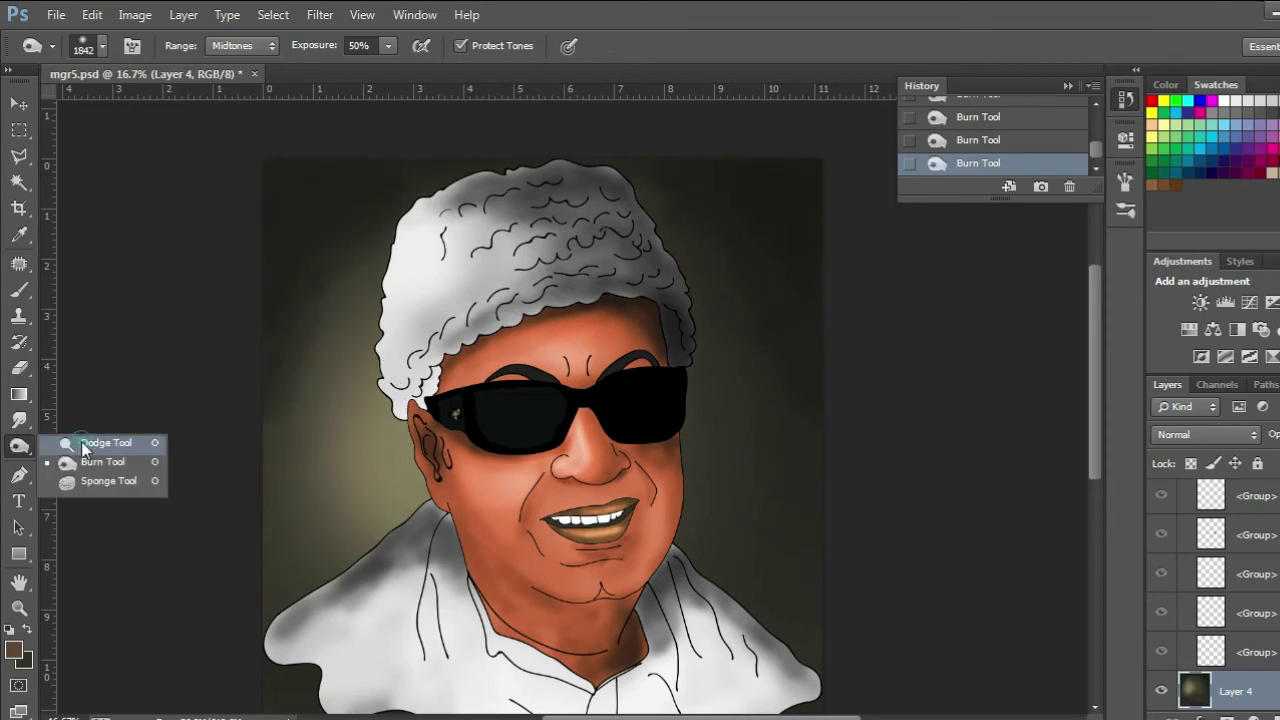
click(95, 443)
right_click(602, 474)
mouse_move(432, 413)
mouse_down()
mouse_move(396, 347)
mouse_move(435, 484)
mouse_move(363, 579)
mouse_move(410, 456)
mouse_move(396, 469)
mouse_move(396, 389)
mouse_move(418, 437)
mouse_move(419, 492)
mouse_move(394, 419)
mouse_move(397, 254)
mouse_up()
drag(389, 421, 365, 545)
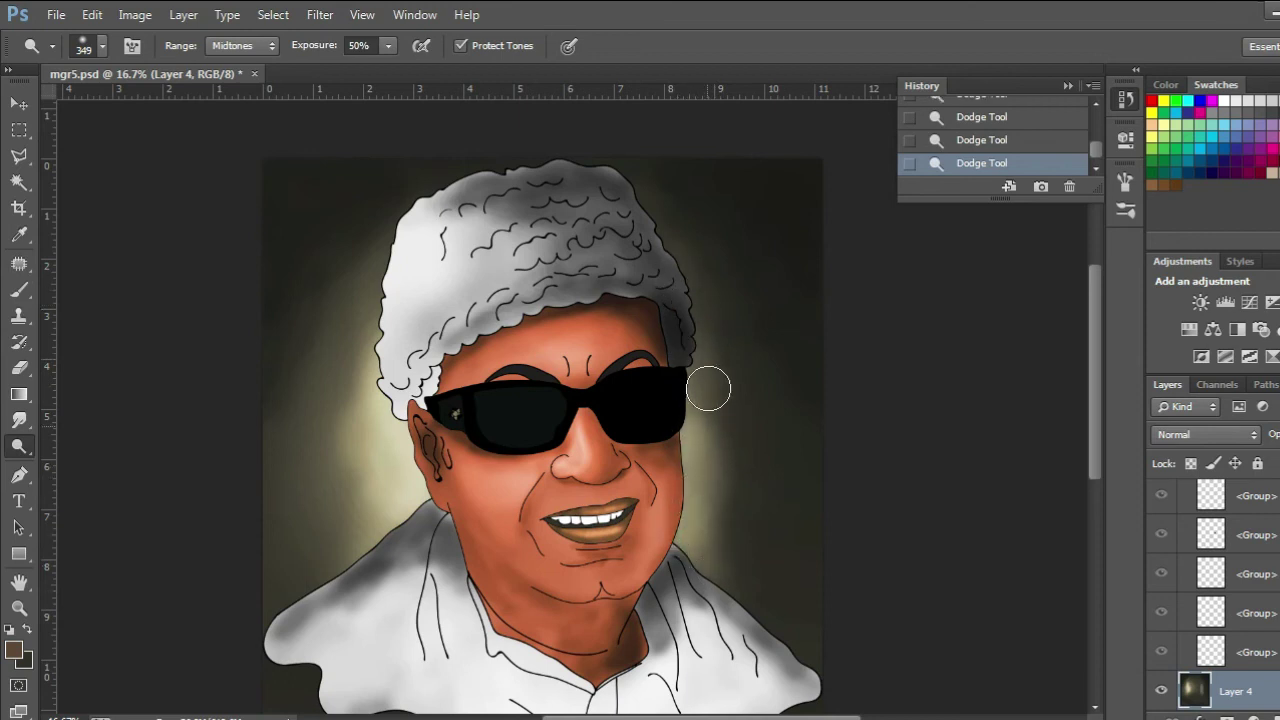
mouse_move(664, 288)
mouse_down()
mouse_move(705, 448)
mouse_move(718, 446)
mouse_move(706, 474)
mouse_move(684, 457)
mouse_move(672, 525)
mouse_up()
mouse_move(440, 472)
mouse_down()
mouse_move(402, 485)
mouse_move(425, 514)
mouse_up()
mouse_move(668, 444)
mouse_down()
mouse_move(674, 267)
mouse_move(702, 402)
mouse_move(719, 307)
mouse_move(741, 422)
mouse_move(700, 562)
mouse_move(712, 494)
mouse_move(693, 385)
mouse_move(692, 513)
mouse_up()
mouse_move(729, 558)
mouse_down()
mouse_move(676, 332)
mouse_move(692, 484)
mouse_move(723, 530)
mouse_move(719, 584)
mouse_up()
mouse_move(538, 547)
mouse_down()
mouse_move(573, 464)
mouse_move(535, 401)
mouse_up()
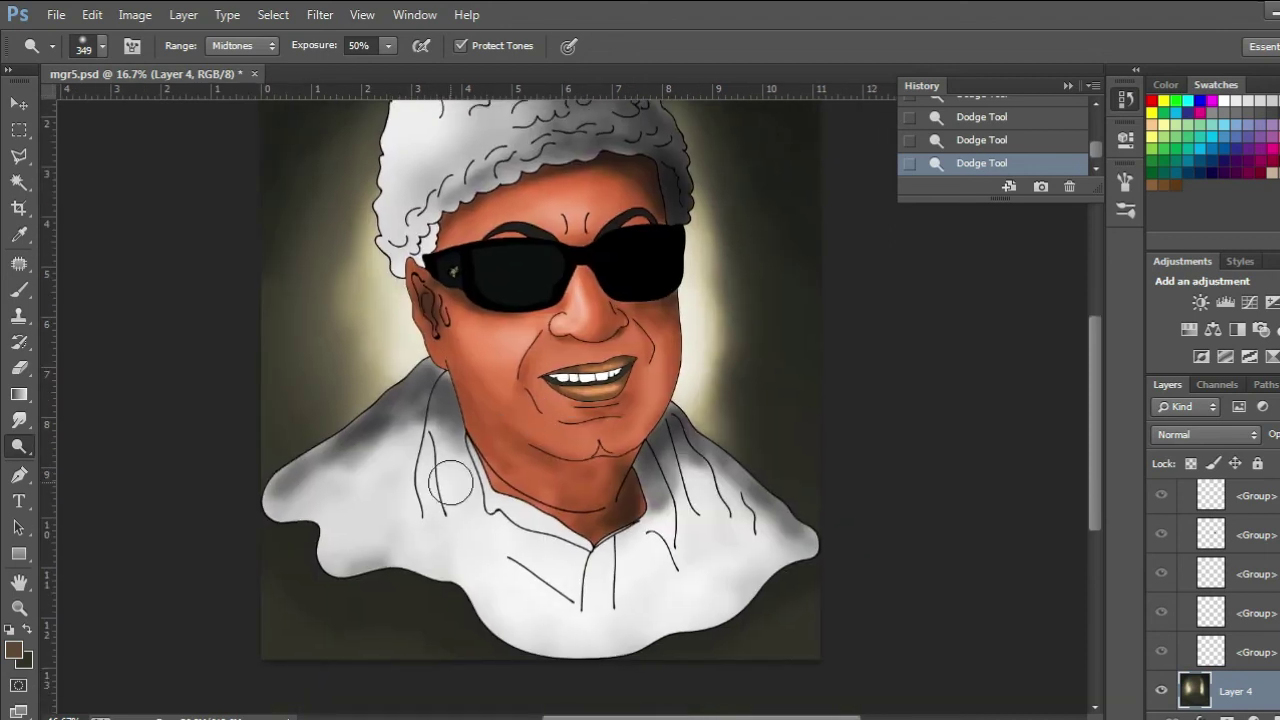
Burn the Layer 4 background's lower corners and right side using an 1842 px brush
right_click(22, 453)
click(110, 483)
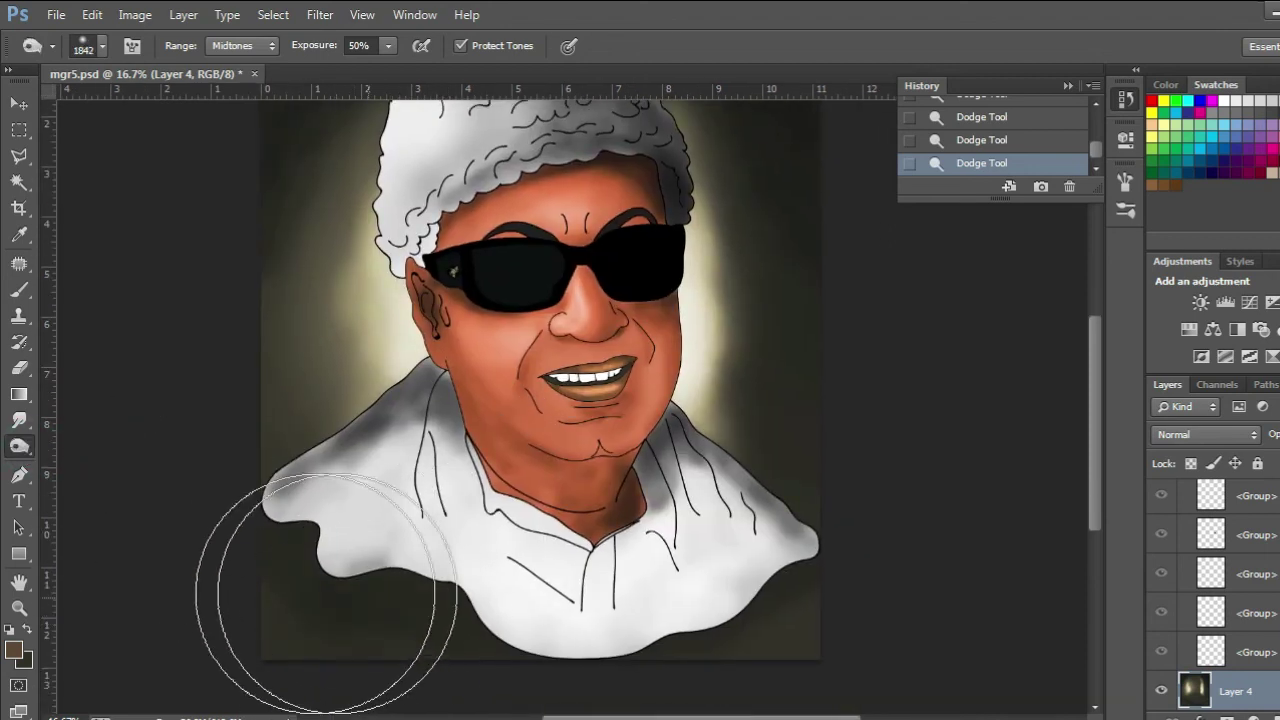
drag(737, 600, 809, 543)
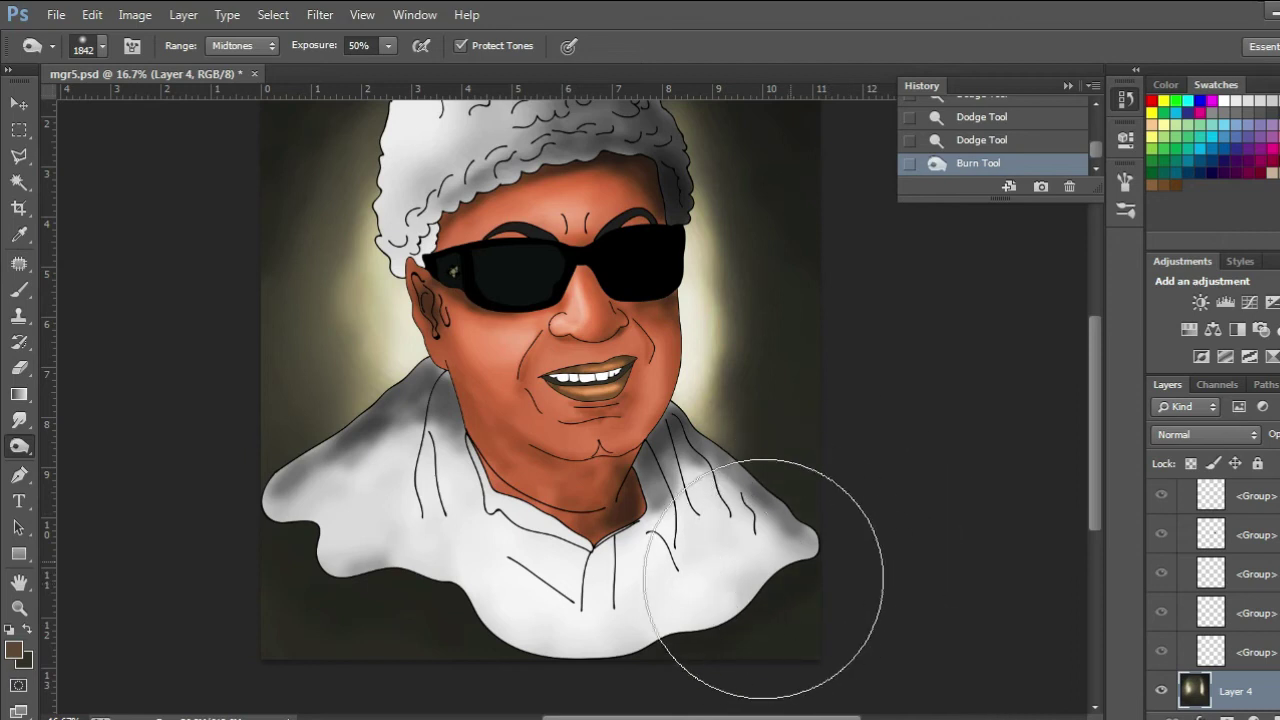
drag(388, 615, 286, 600)
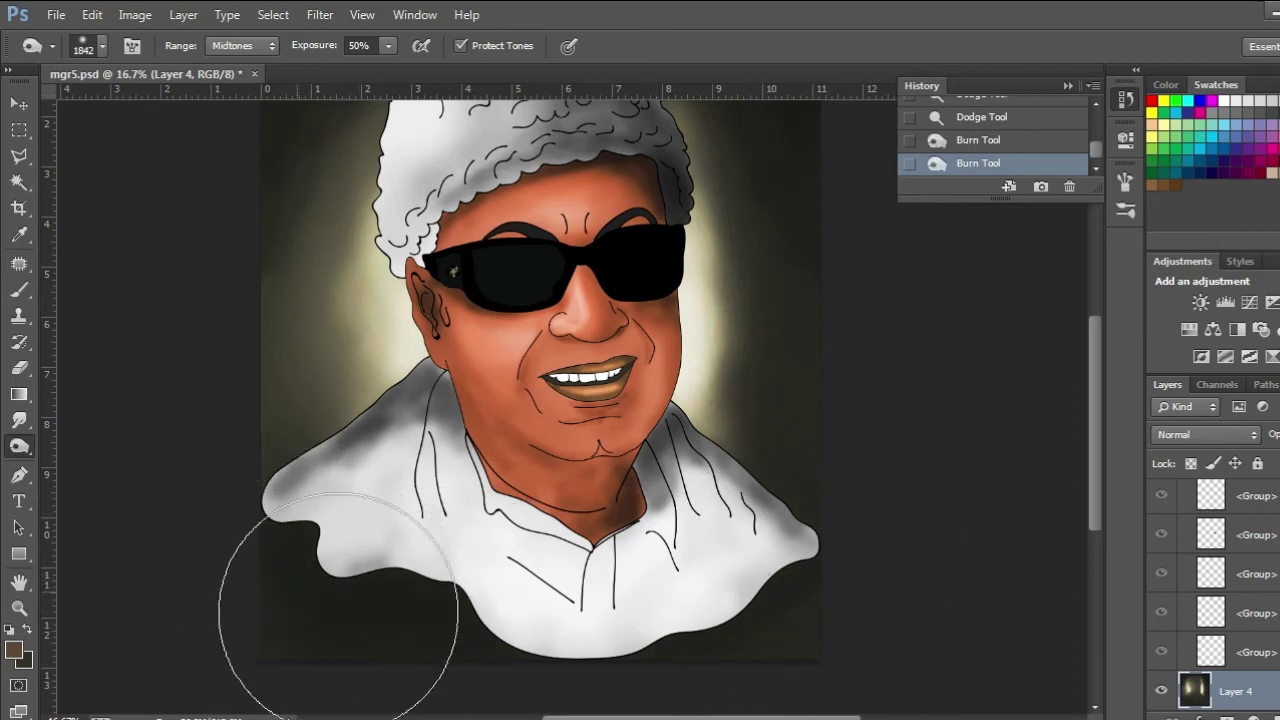
drag(828, 457, 757, 300)
Burn the background along its right edge and below the shirt using a 419 px brush
right_click(920, 525)
right_click(785, 432)
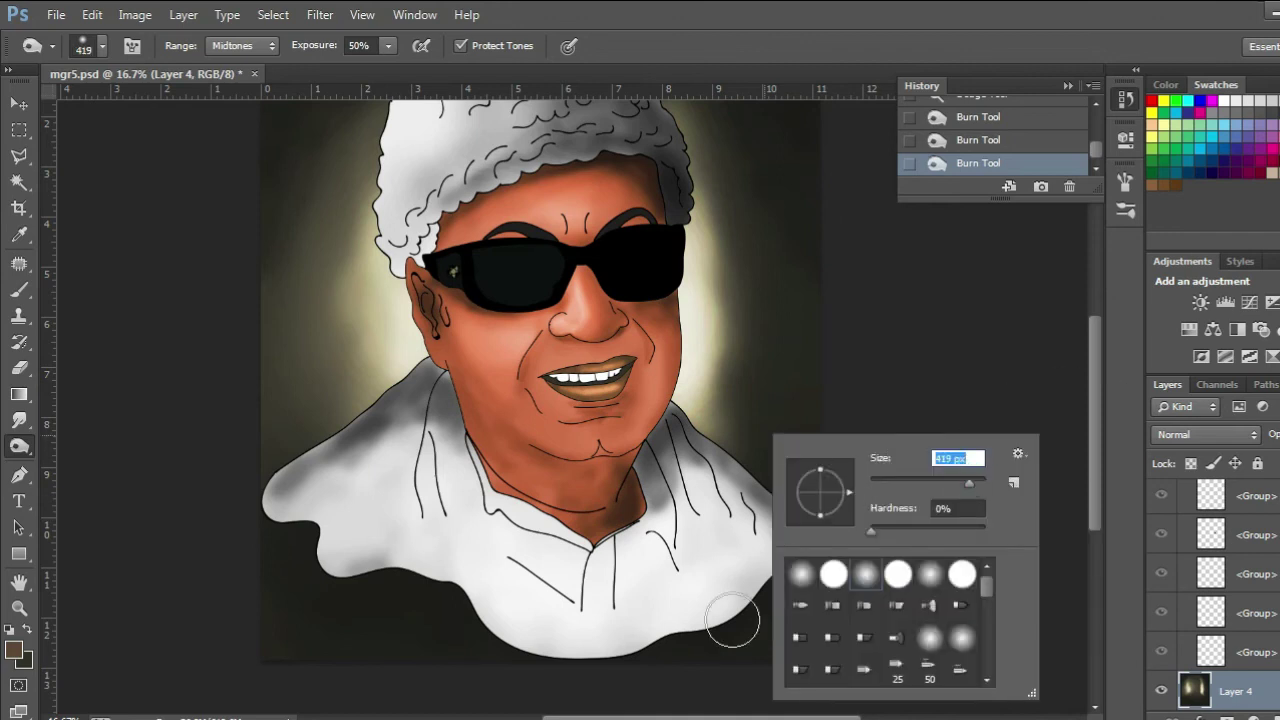
key(Return)
mouse_move(795, 521)
mouse_down()
mouse_move(835, 363)
mouse_move(828, 273)
mouse_up()
mouse_move(540, 643)
mouse_down()
mouse_move(463, 631)
mouse_move(303, 557)
mouse_move(302, 568)
mouse_up()
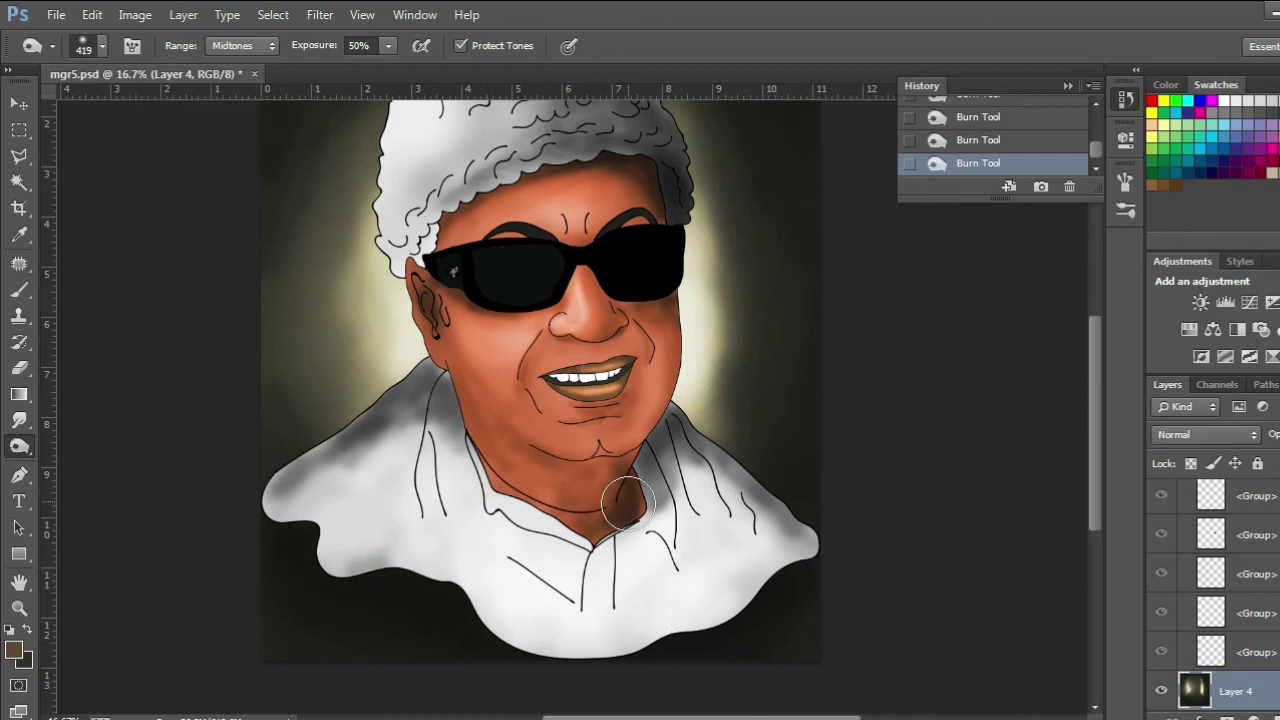
Select Layer 3 and burn the sunglasses' temple, left lens and lower rims using a 191 px brush
key(ctrl+minus)
key(ctrl+minus)
key(ctrl+plus)
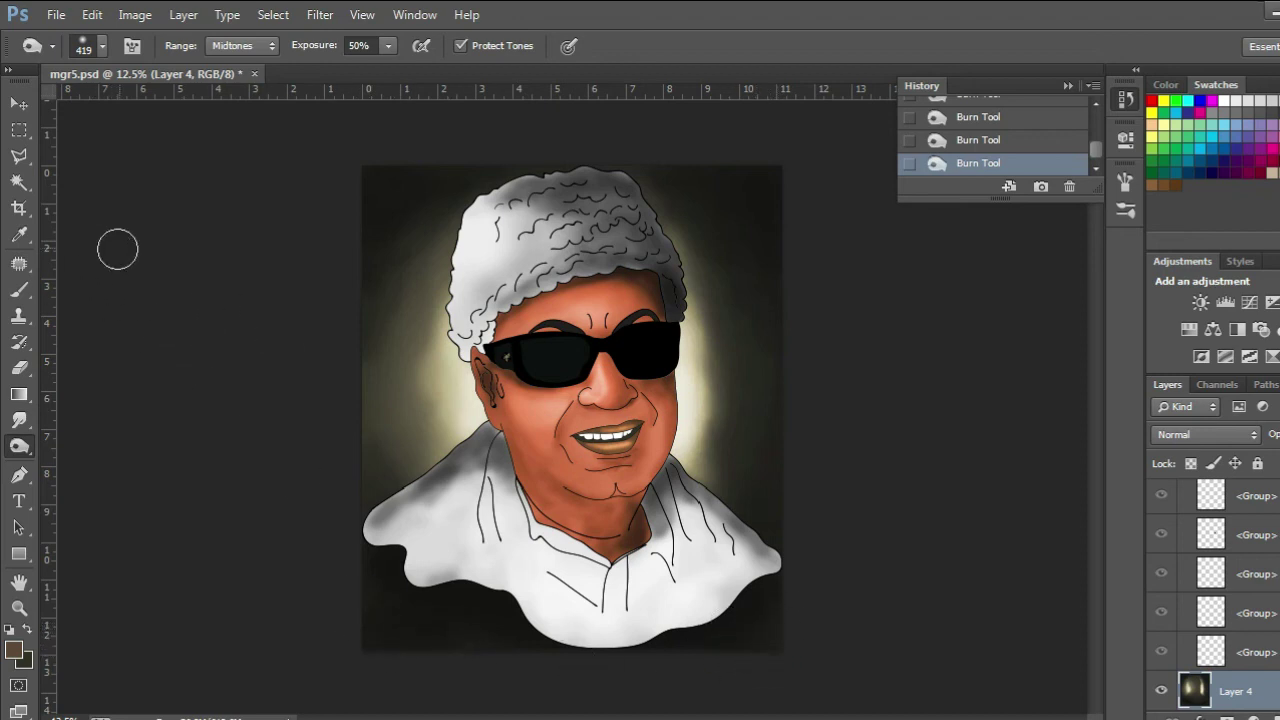
scroll(1193, 612, up, 1)
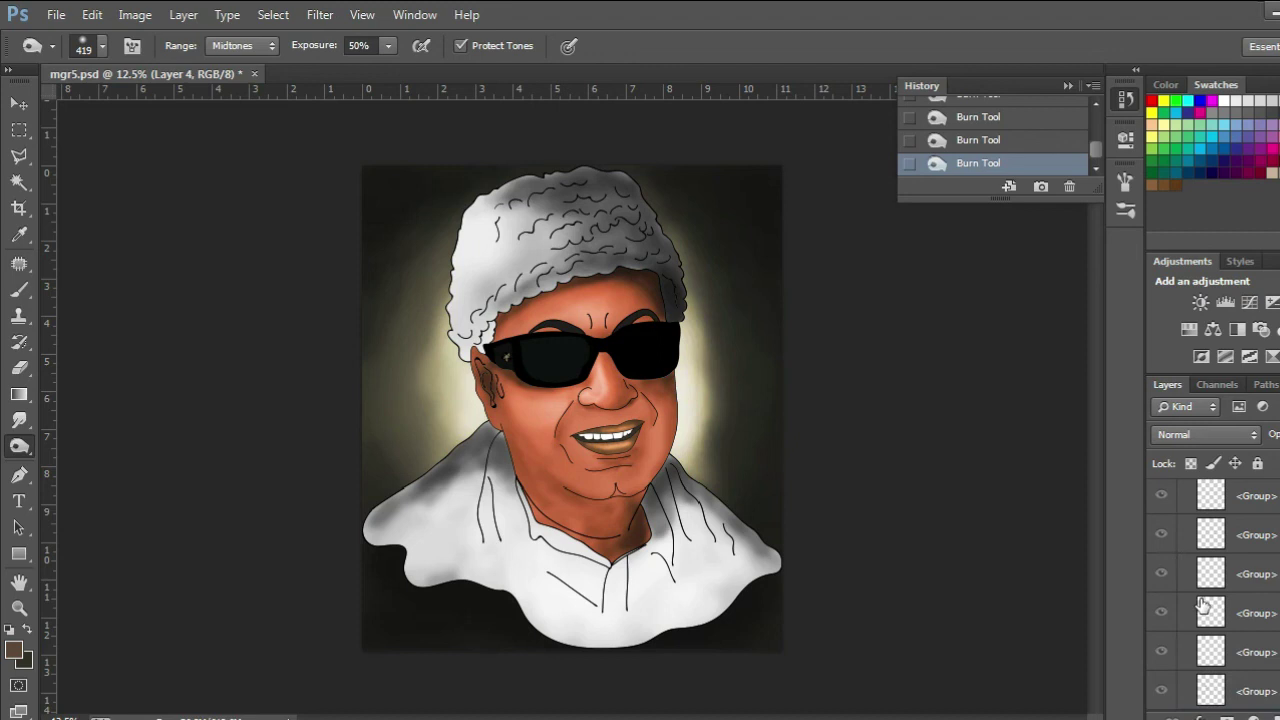
scroll(1203, 605, down, 3)
click(1197, 546)
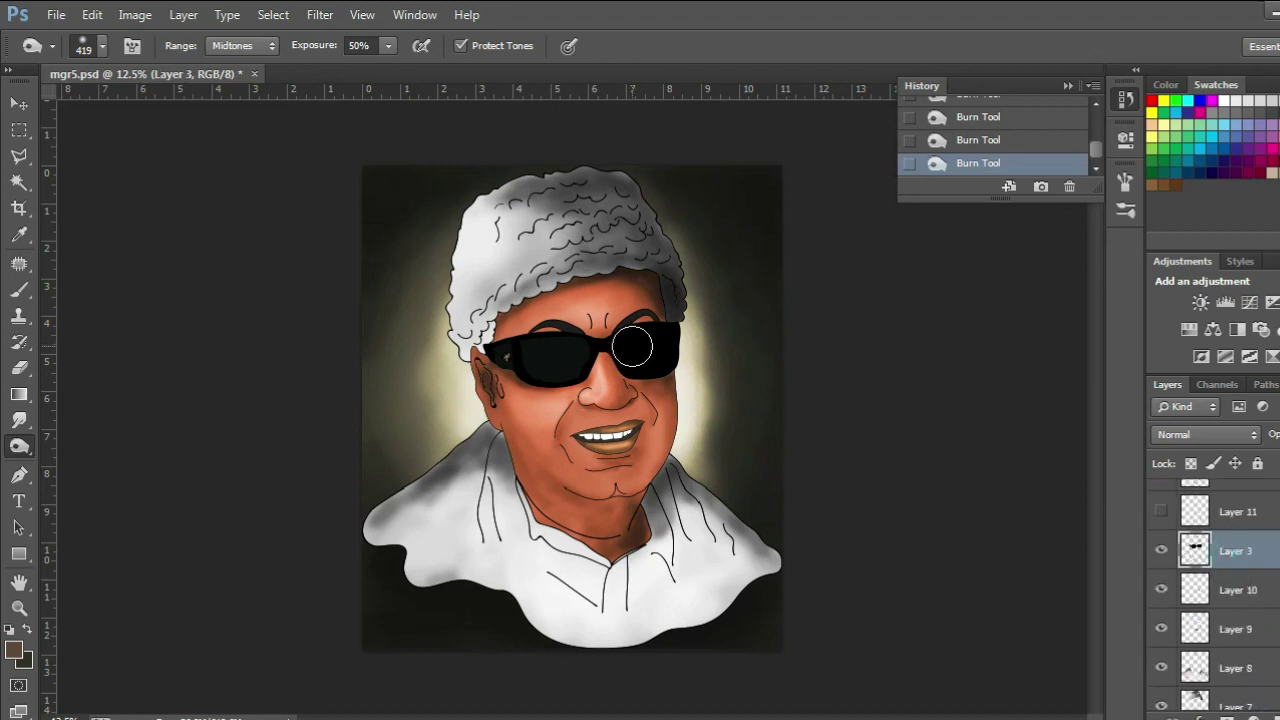
key(ctrl+plus)
right_click(457, 291)
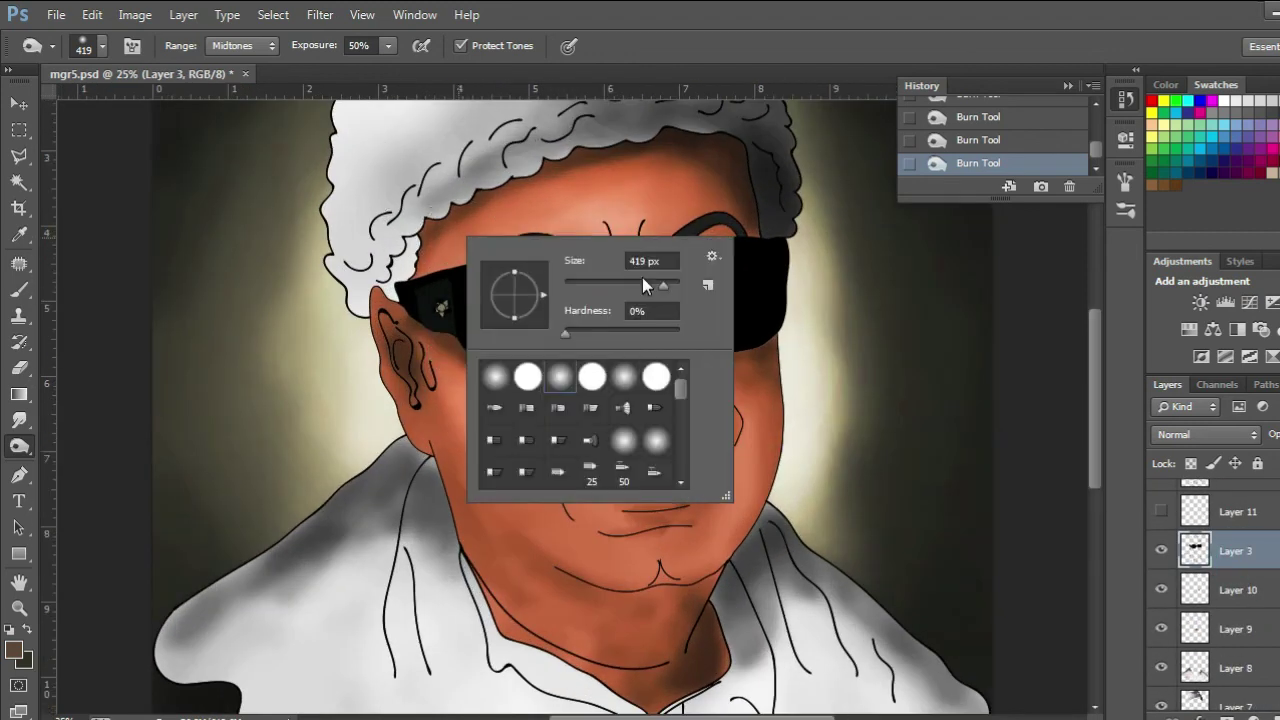
click(429, 289)
mouse_move(429, 289)
mouse_down()
mouse_move(499, 287)
mouse_move(499, 327)
mouse_move(538, 286)
mouse_move(484, 290)
mouse_move(491, 331)
mouse_move(510, 287)
mouse_move(518, 346)
mouse_move(498, 299)
mouse_move(487, 301)
mouse_move(497, 325)
mouse_move(548, 360)
mouse_move(494, 319)
mouse_up()
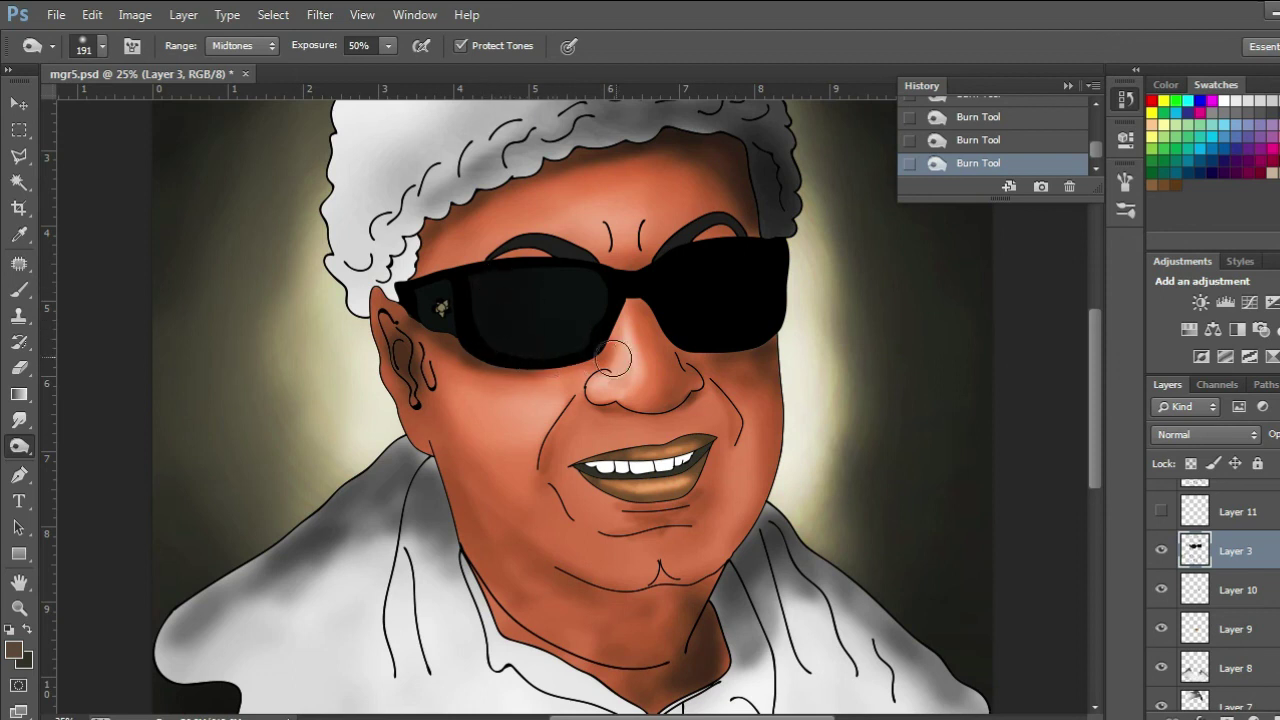
mouse_move(509, 345)
mouse_down()
mouse_move(478, 289)
mouse_move(501, 306)
mouse_move(494, 288)
mouse_move(508, 325)
mouse_move(567, 352)
mouse_move(544, 332)
mouse_move(530, 346)
mouse_move(727, 267)
mouse_move(725, 289)
mouse_move(747, 267)
mouse_move(761, 307)
mouse_move(706, 337)
mouse_up()
Dodge the sunglasses' right lens on Layer 3 using a 177 px brush
right_click(19, 446)
click(80, 447)
right_click(678, 320)
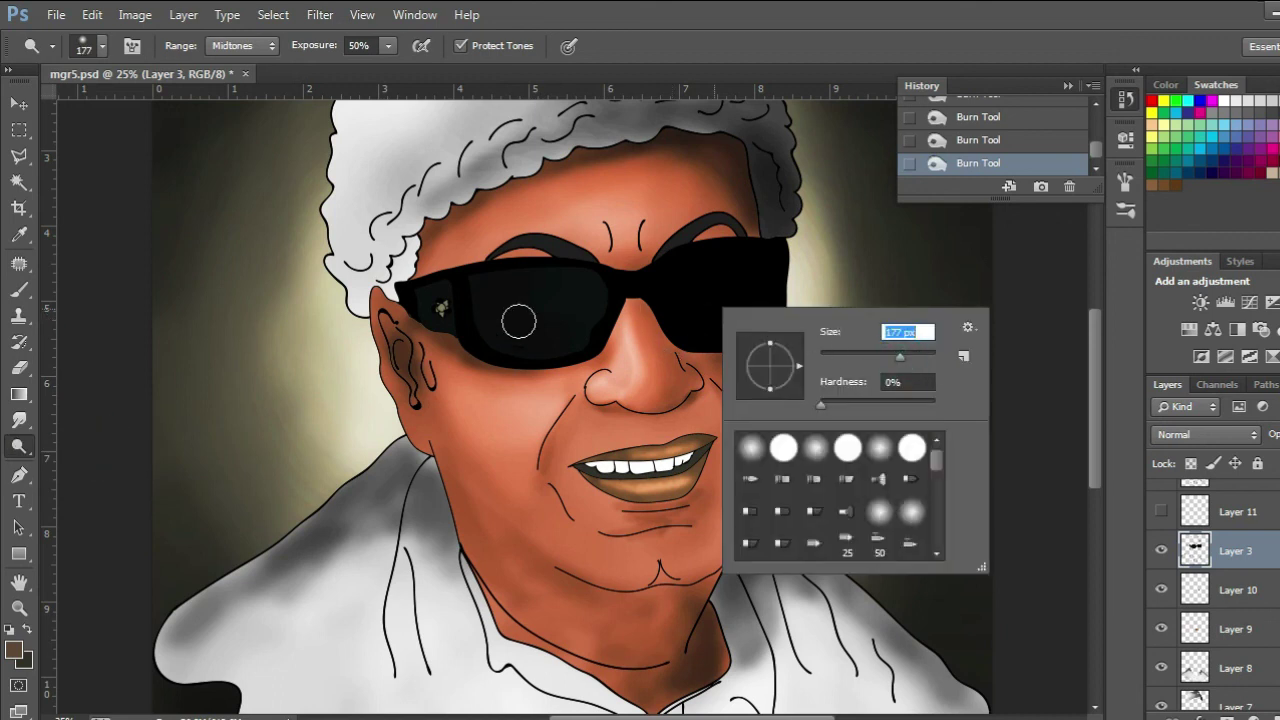
key(Return)
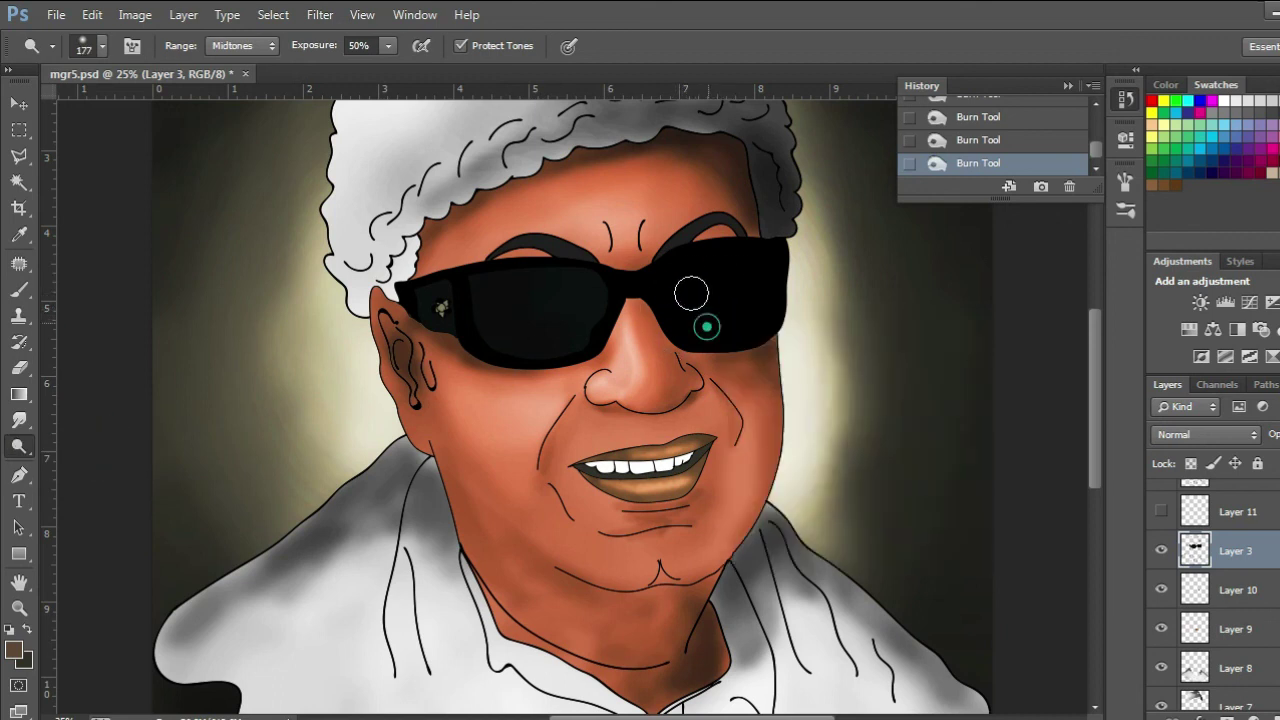
drag(737, 327, 716, 345)
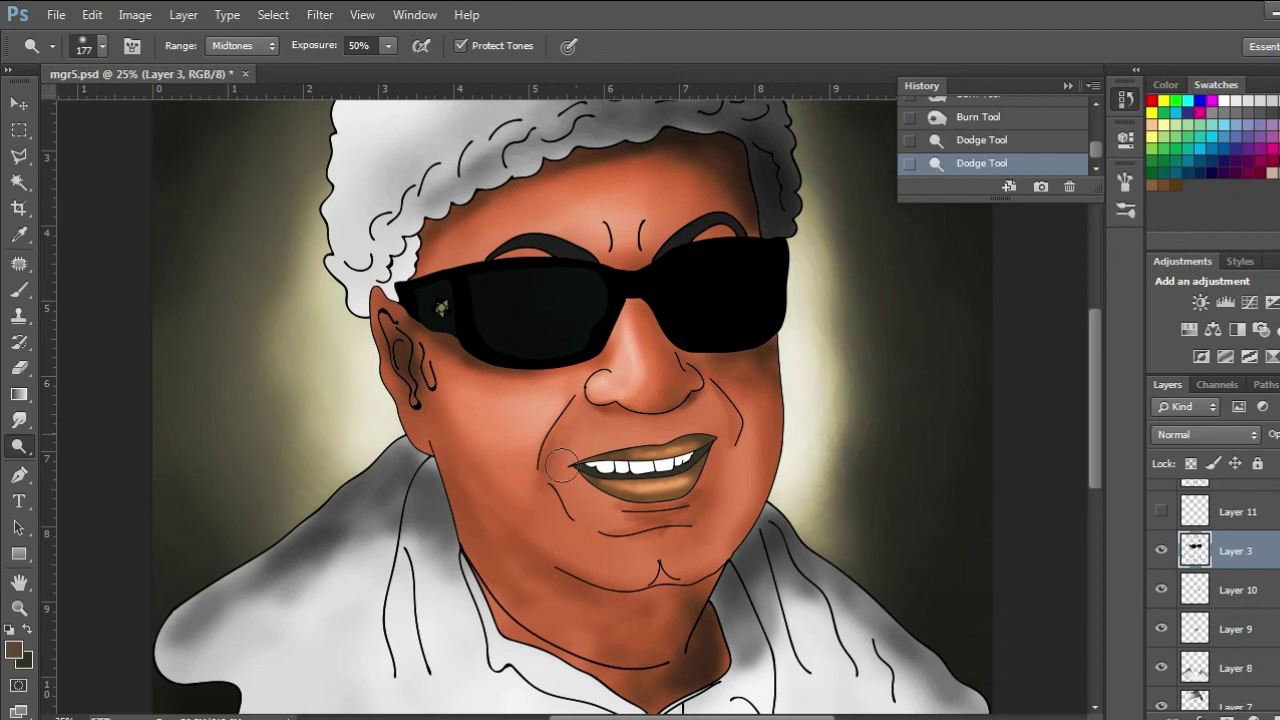
Burn the lower rim of the sunglasses' left lens on Layer 3 using a 191 px brush
right_click(19, 446)
click(80, 466)
drag(503, 379, 508, 366)
drag(506, 374, 510, 362)
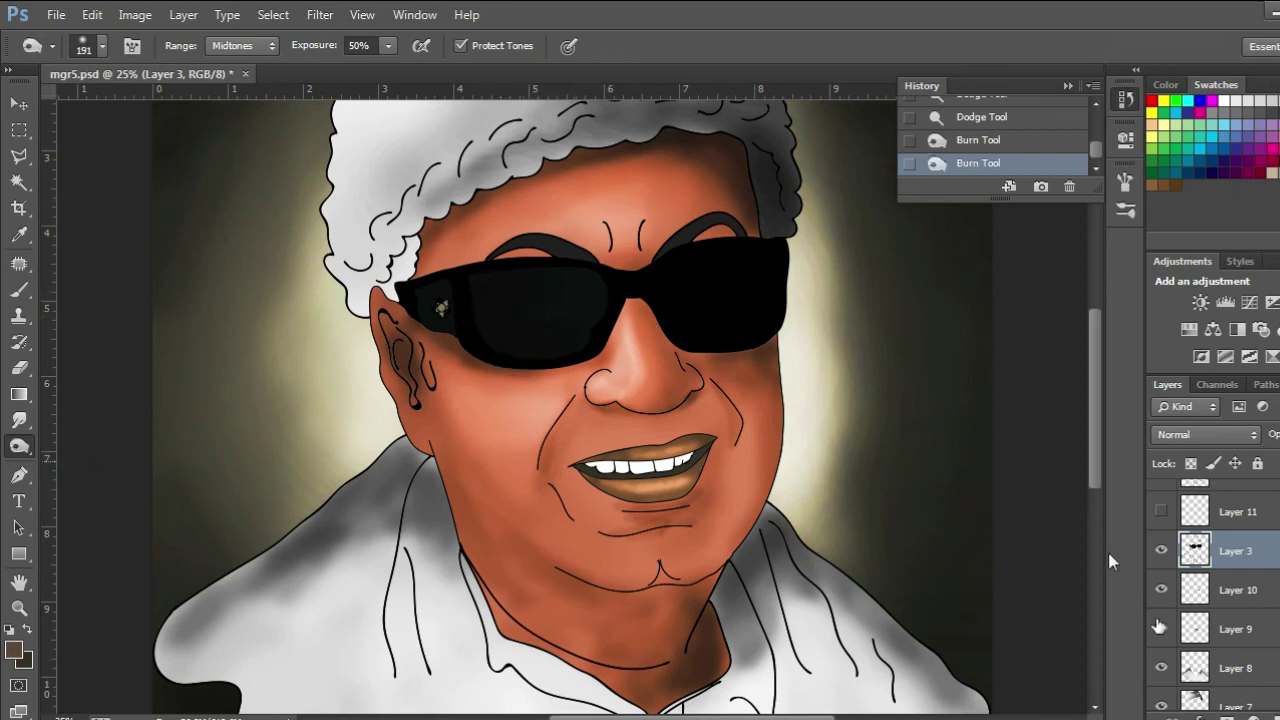
Check the layers below the sunglasses by toggling their visibility, and burn Layer 6 around the bridge and right lens's inner edge
click(1162, 593)
click(1162, 630)
click(1162, 630)
click(1162, 669)
click(1162, 669)
scroll(1162, 660, down, 3)
click(1240, 629)
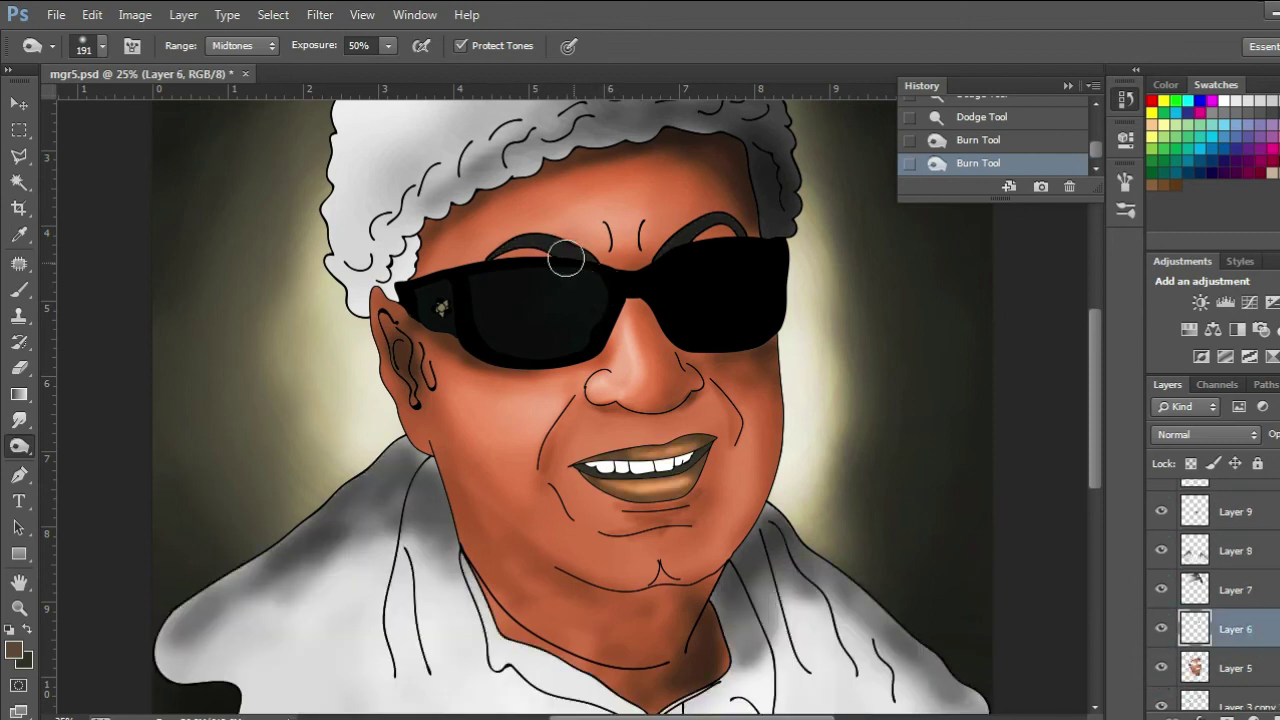
mouse_move(663, 277)
mouse_down()
mouse_move(683, 248)
mouse_move(668, 293)
mouse_up()
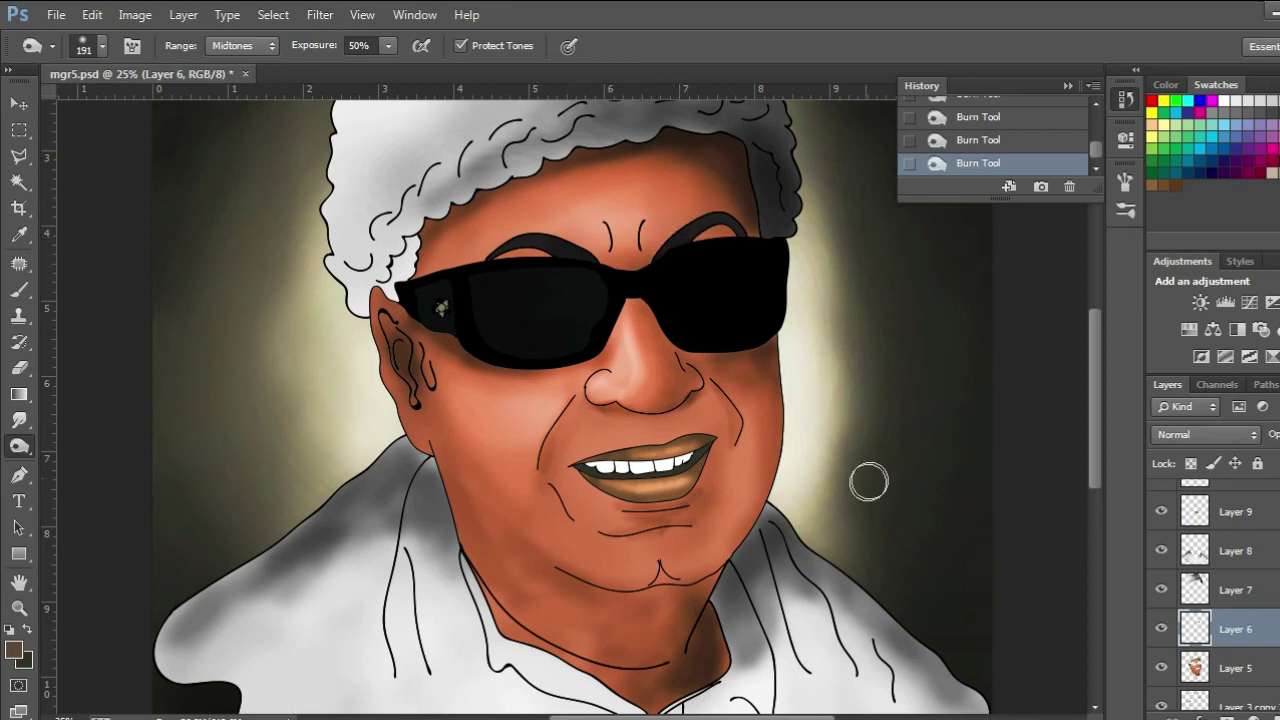
key(ctrl+minus)
key(ctrl+minus)
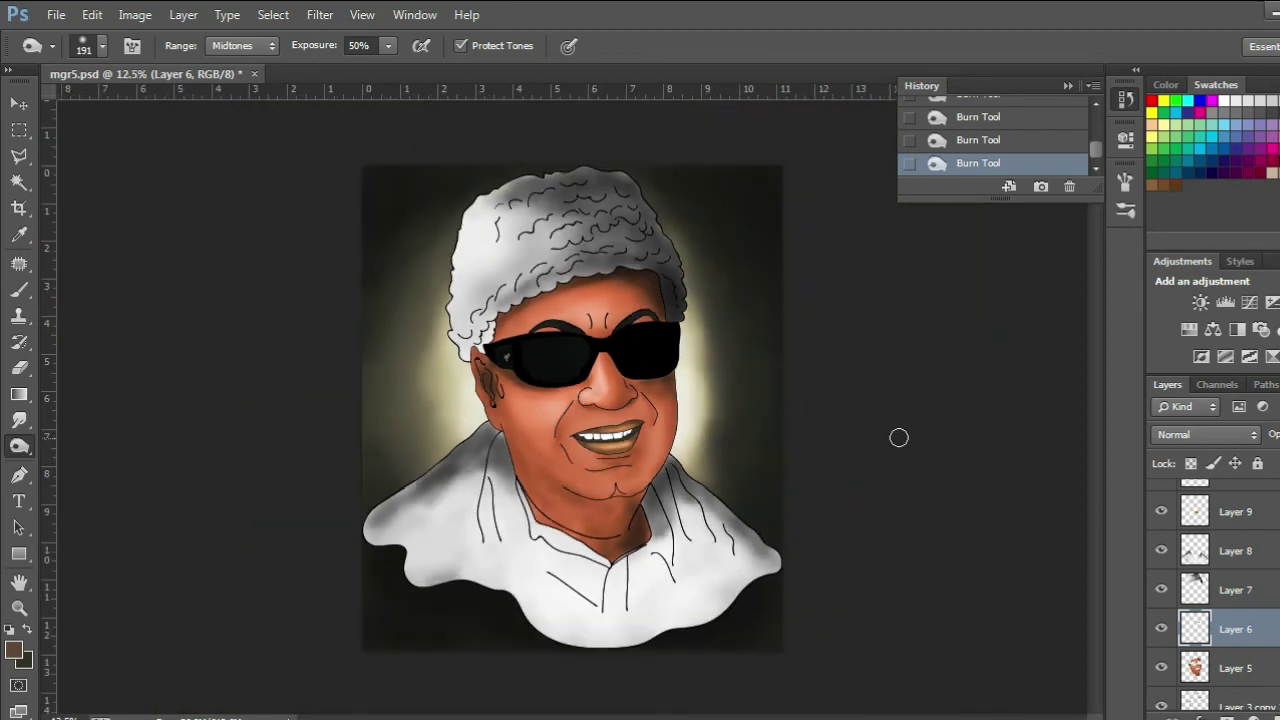